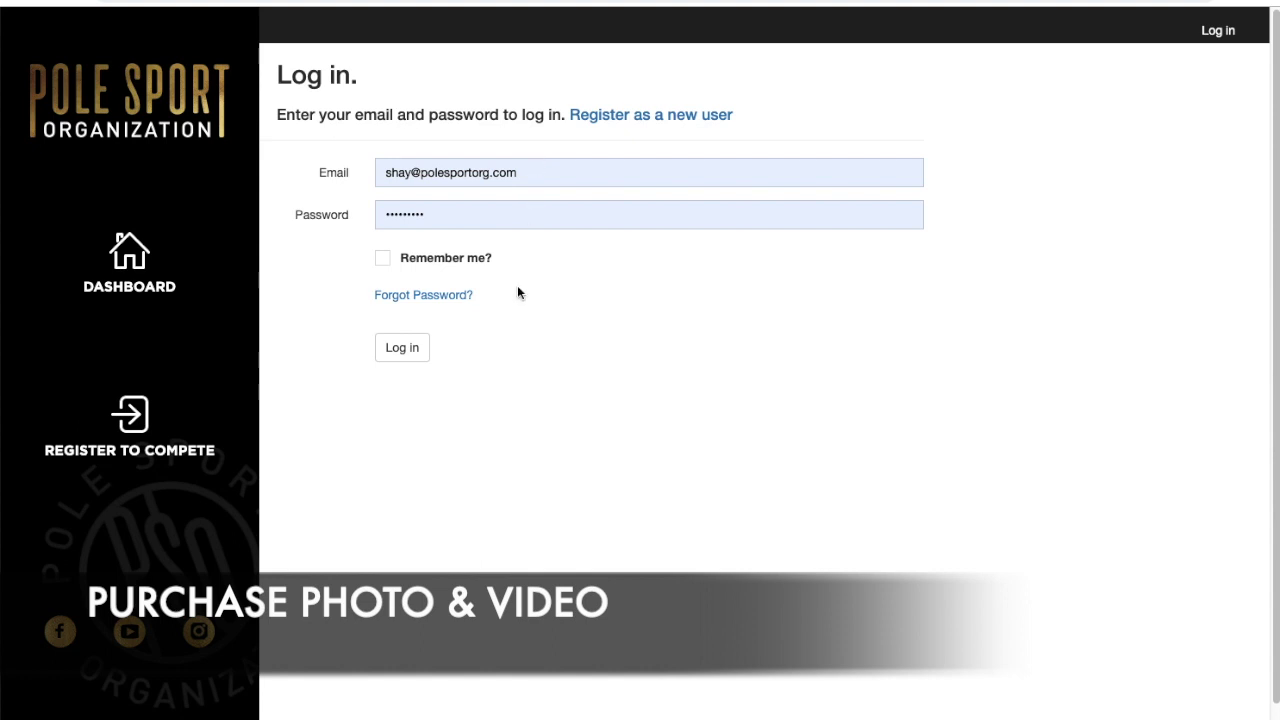
Log in with the pre-filled credentials and go to the PSO Event details under My Upcoming Events.
click(404, 348)
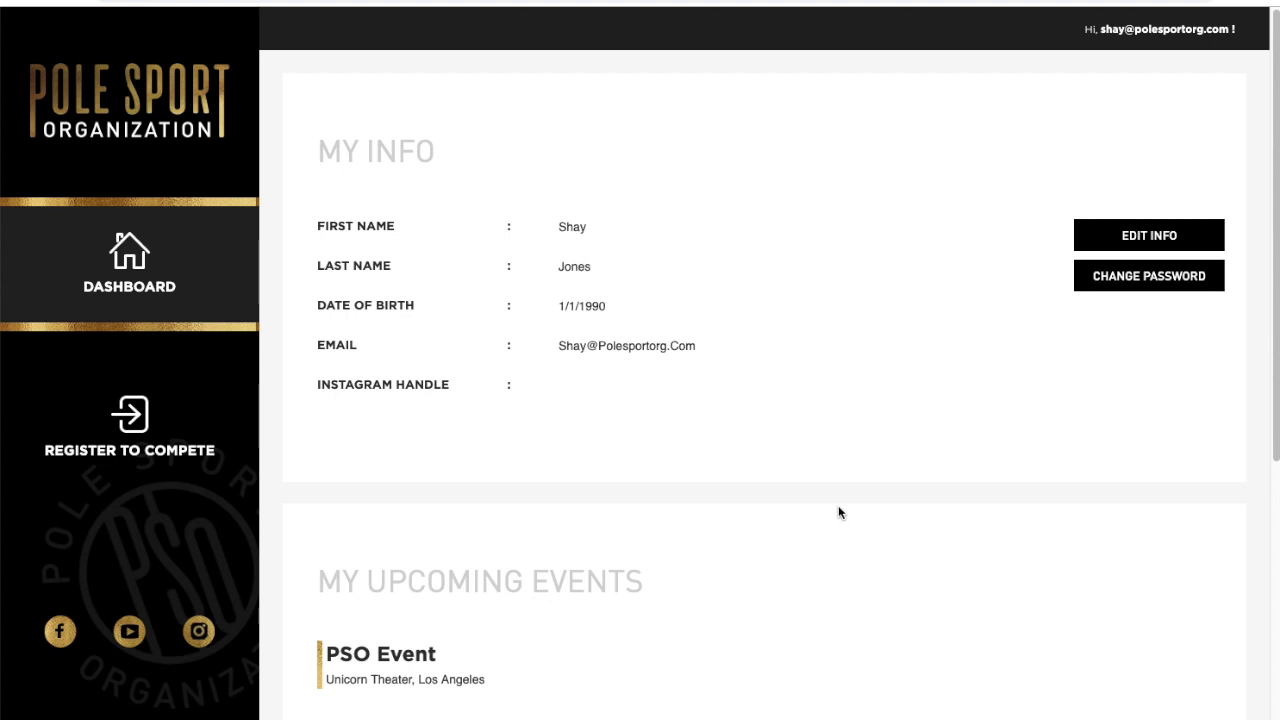
scroll(838, 512, down, 2)
scroll(838, 510, down, 5)
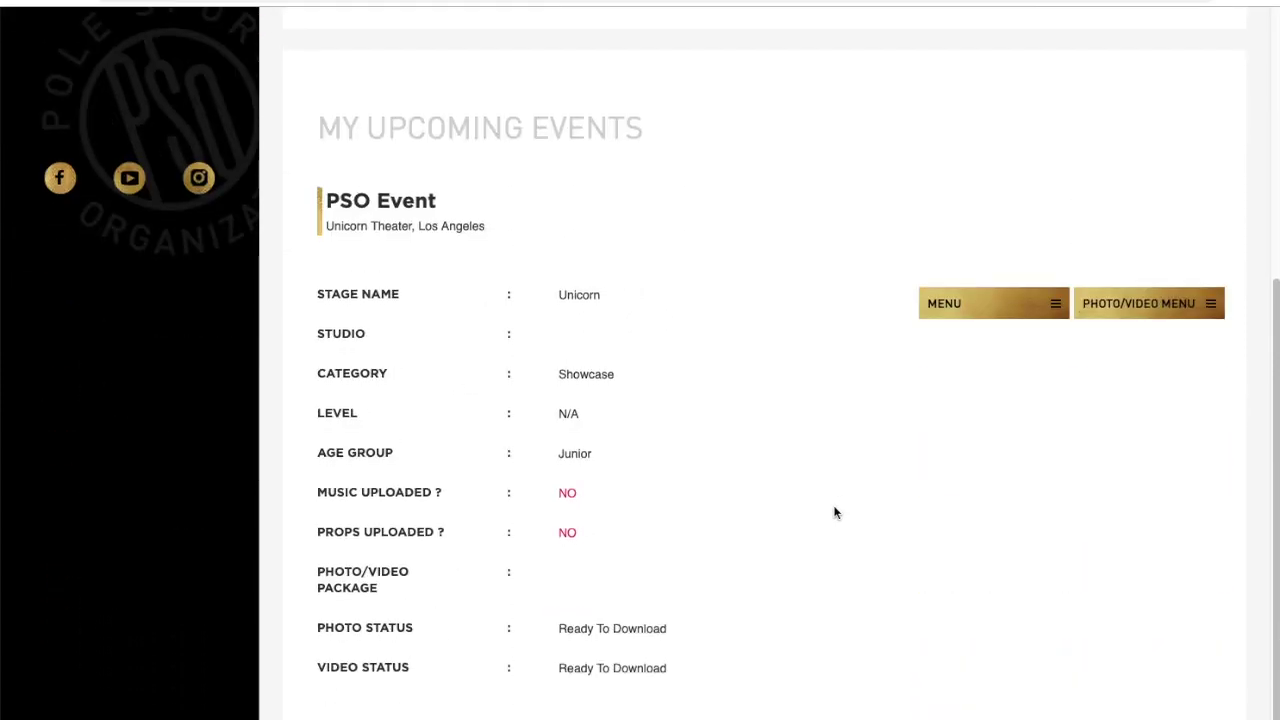
scroll(834, 513, down, 1)
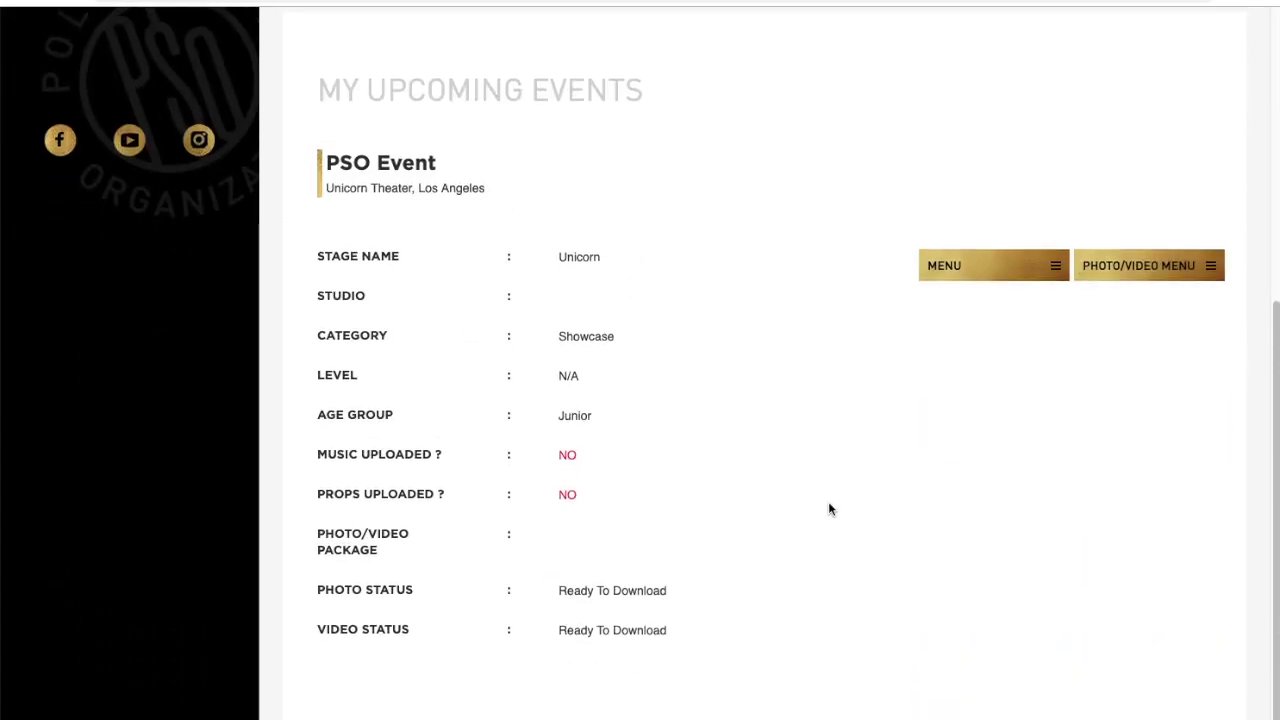
Open the photo/video purchase form for the PSO Event and choose the Photo/Video package.
click(1124, 268)
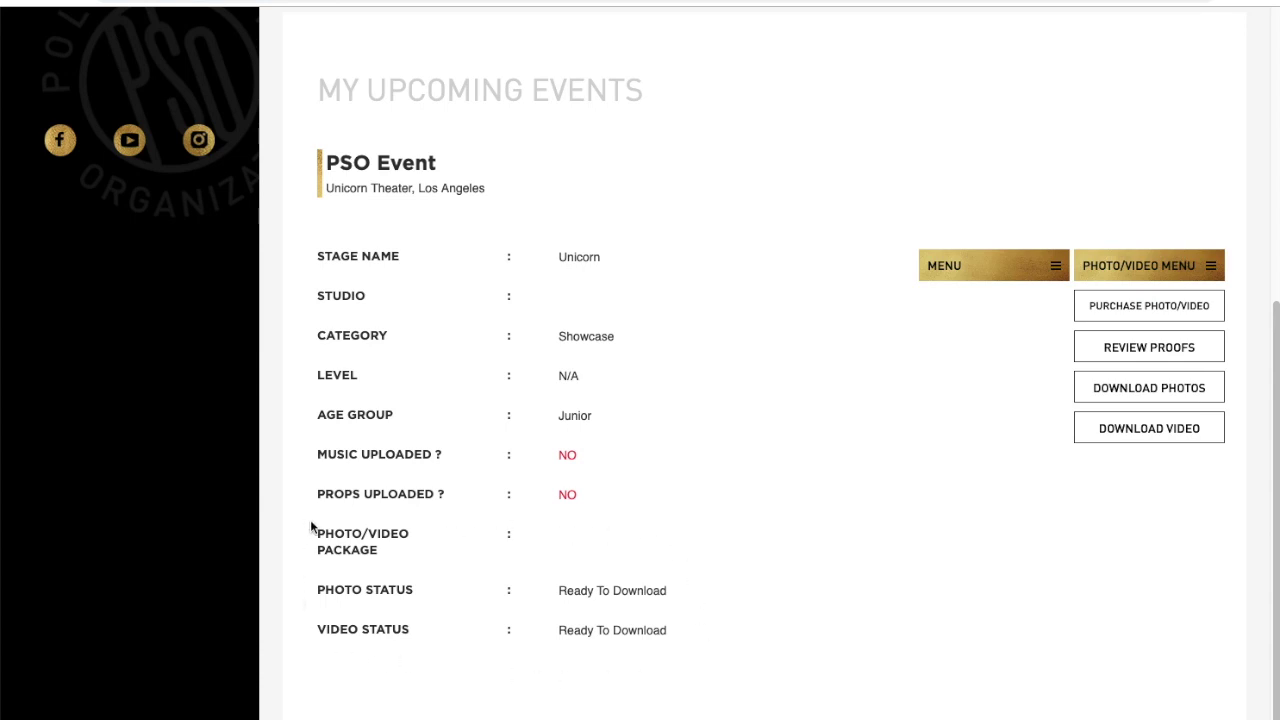
click(1146, 307)
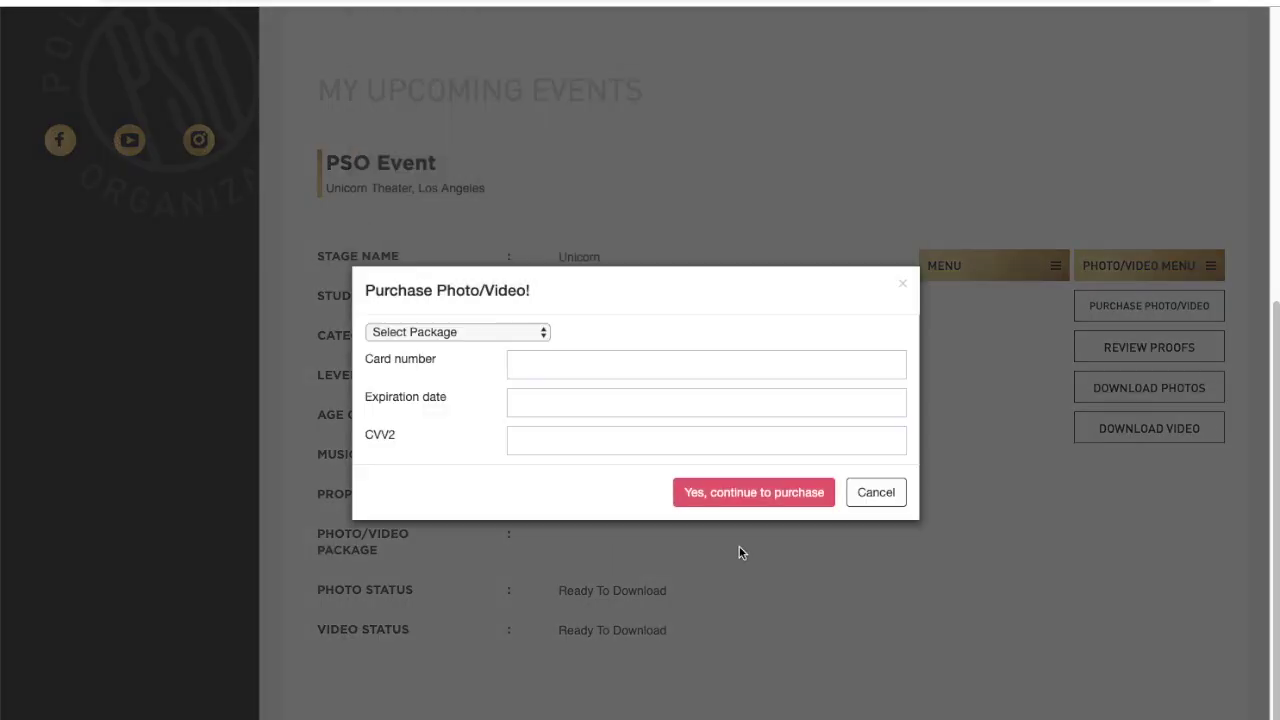
click(544, 333)
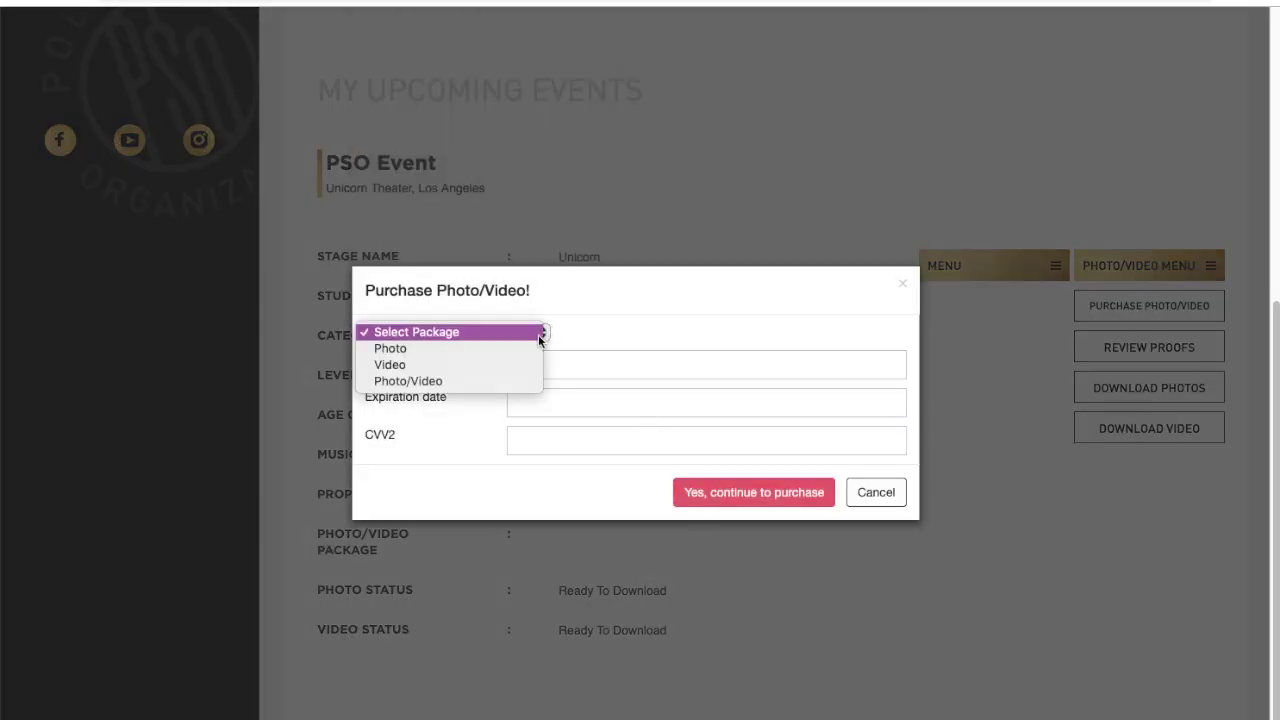
click(523, 382)
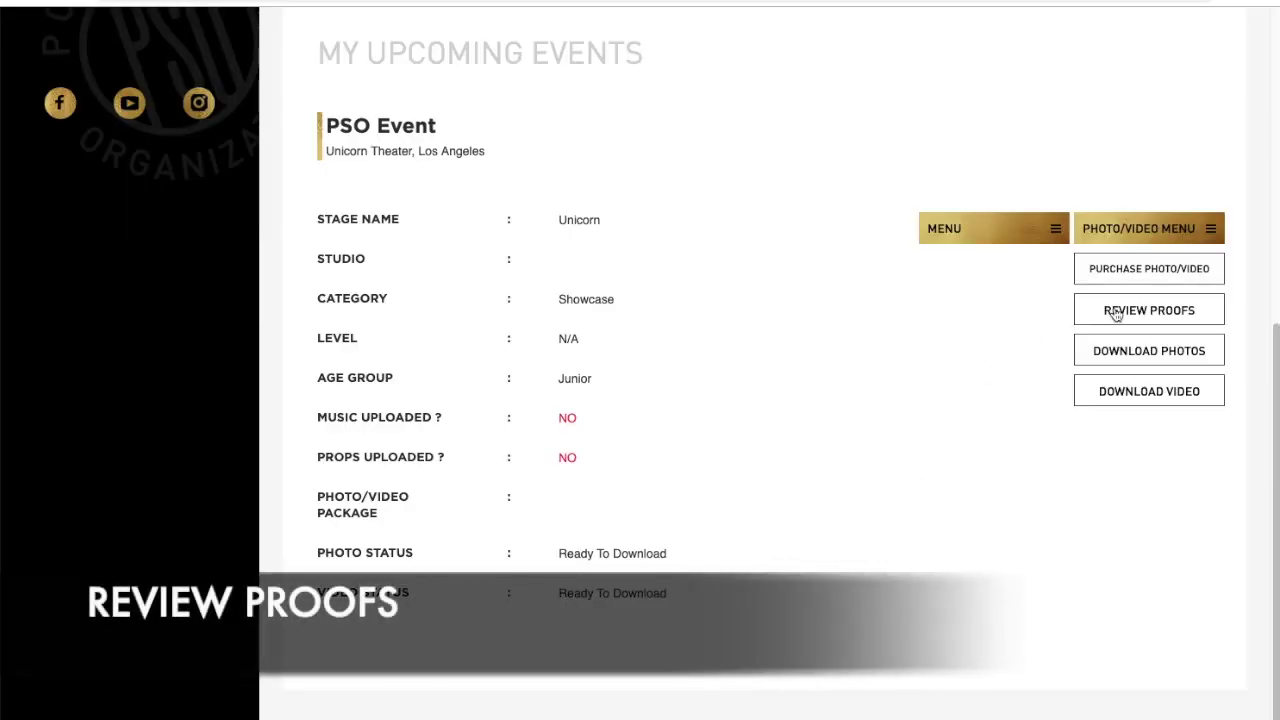
Open the event's proofs gallery, acknowledging the review instructions, and submit the first photo as a favorite.
click(1149, 311)
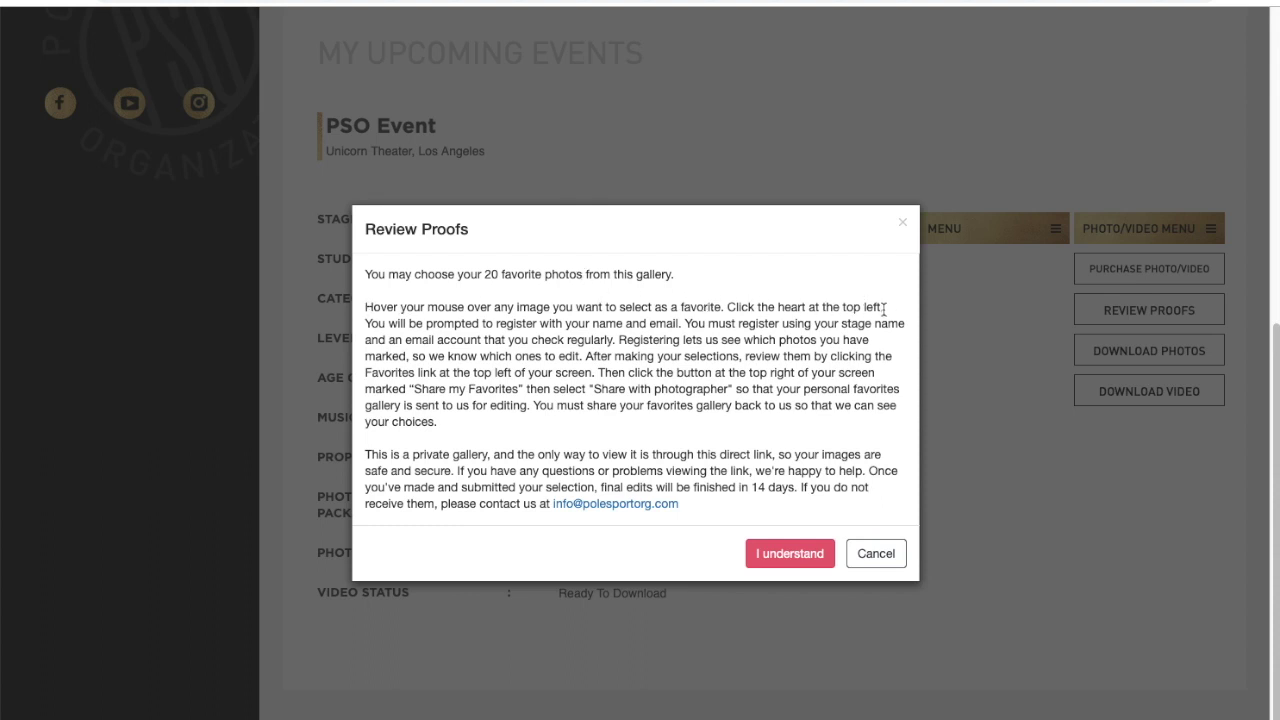
click(792, 556)
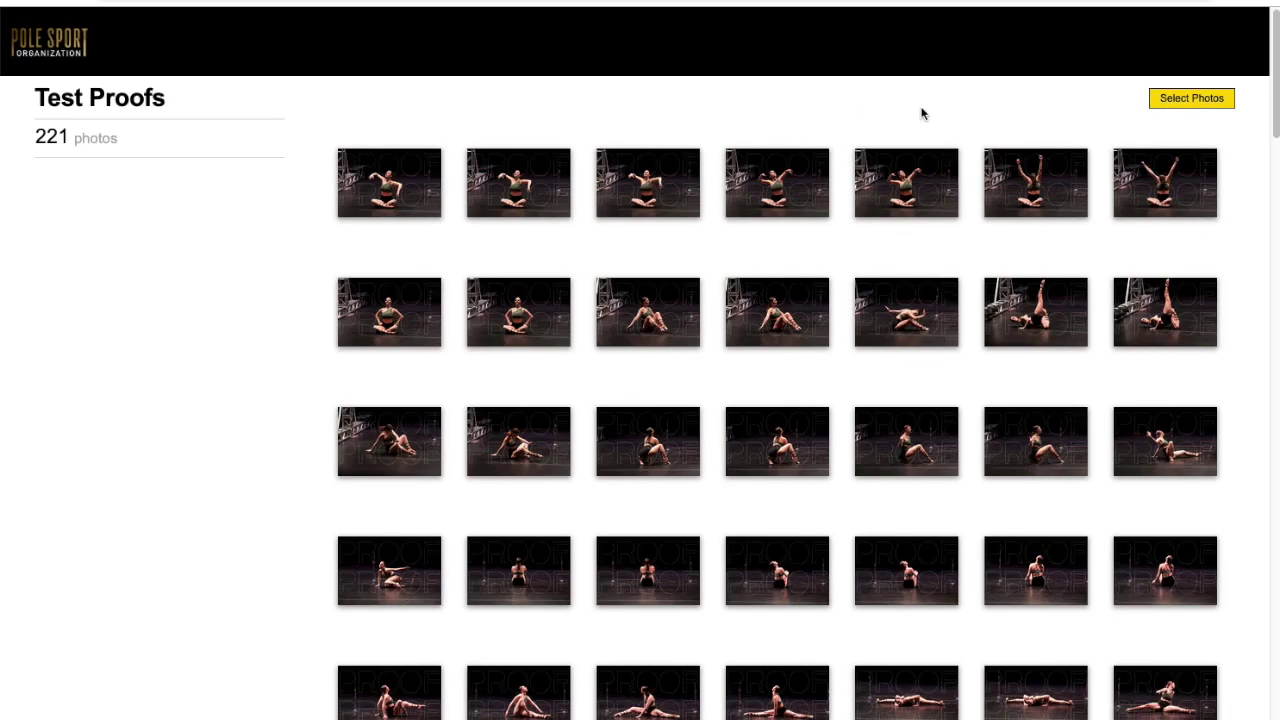
click(1179, 100)
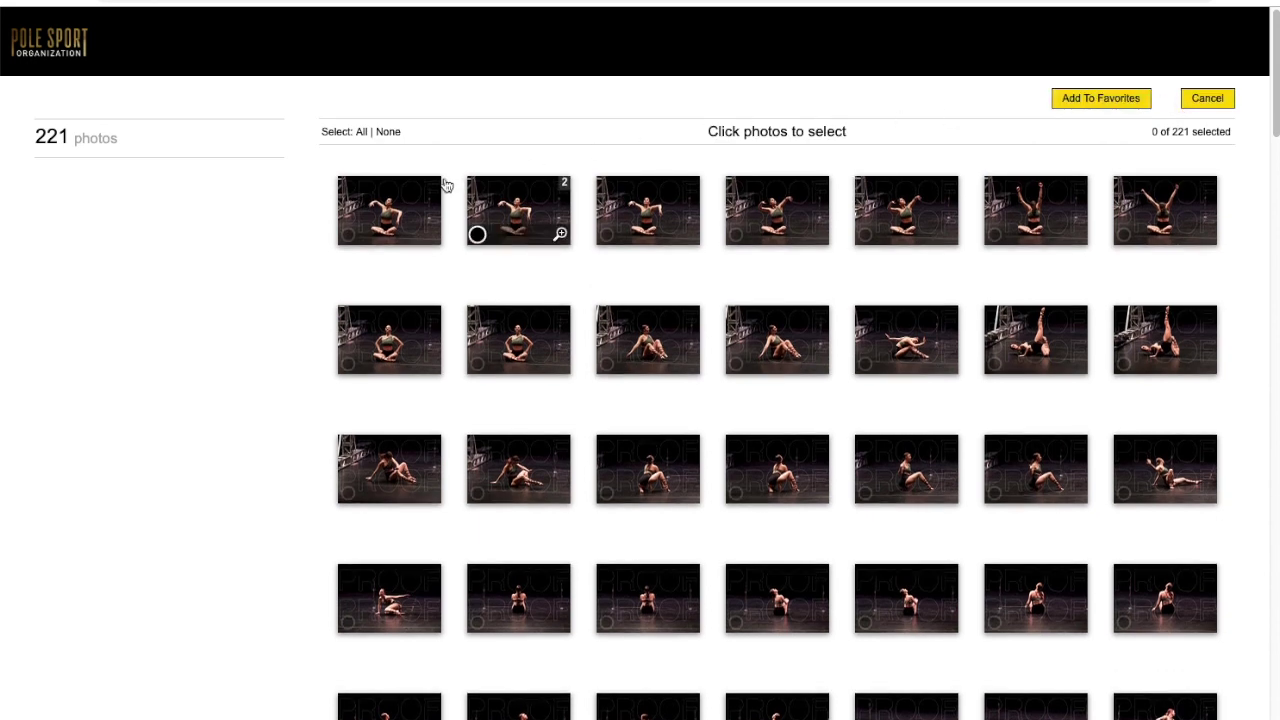
click(349, 235)
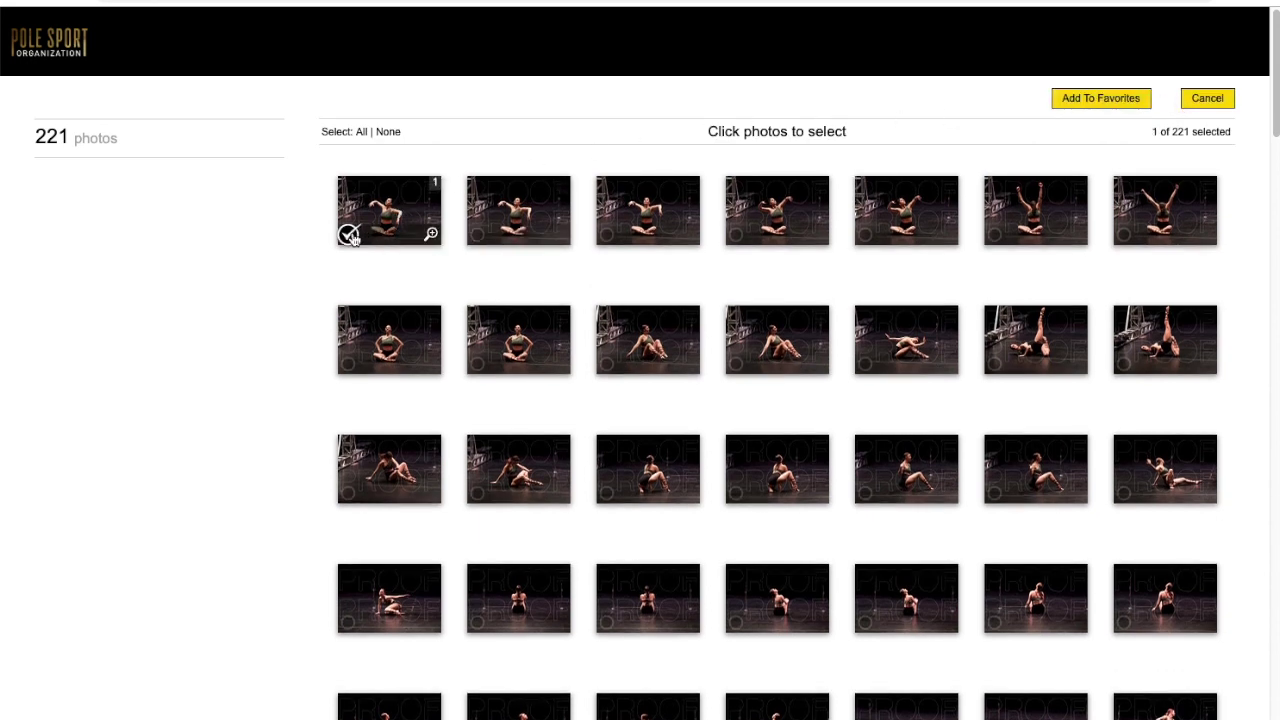
click(1097, 103)
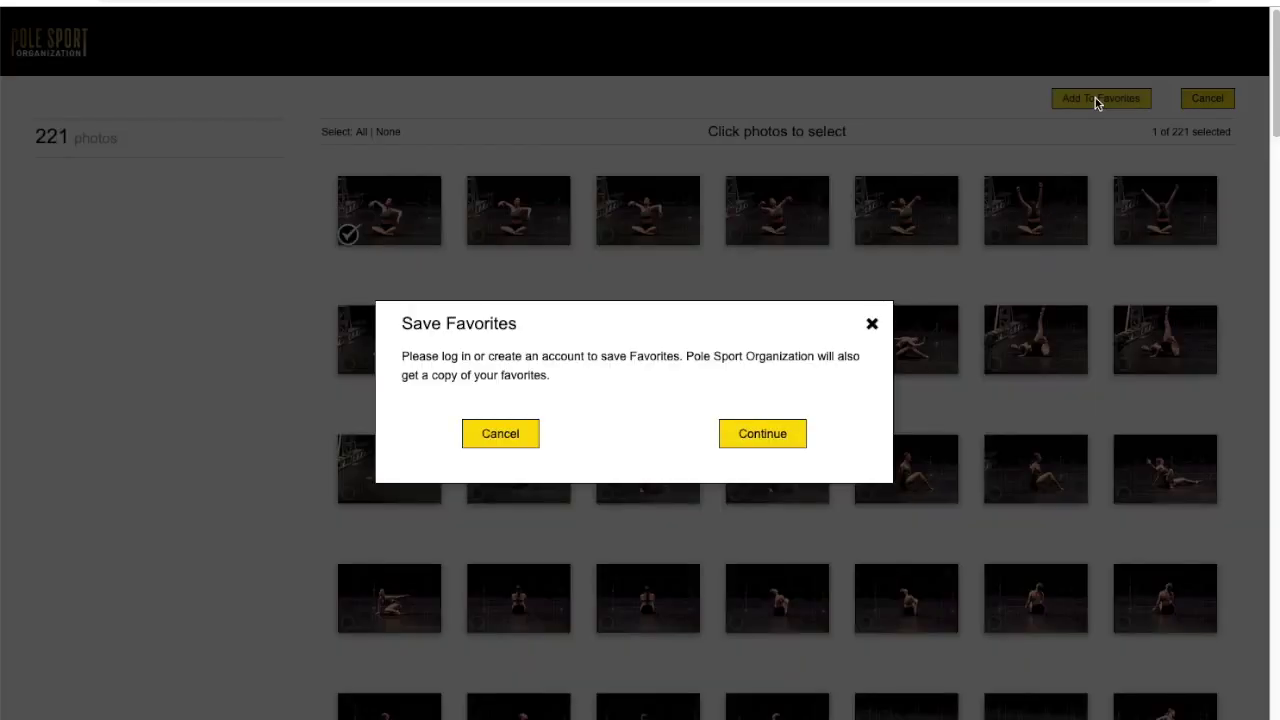
Continue to account registration for saving favorites, entering "Stage Name" as the name and "Email Address" as the email, and go through the password fields.
click(779, 437)
click(714, 263)
text(Stage Name)
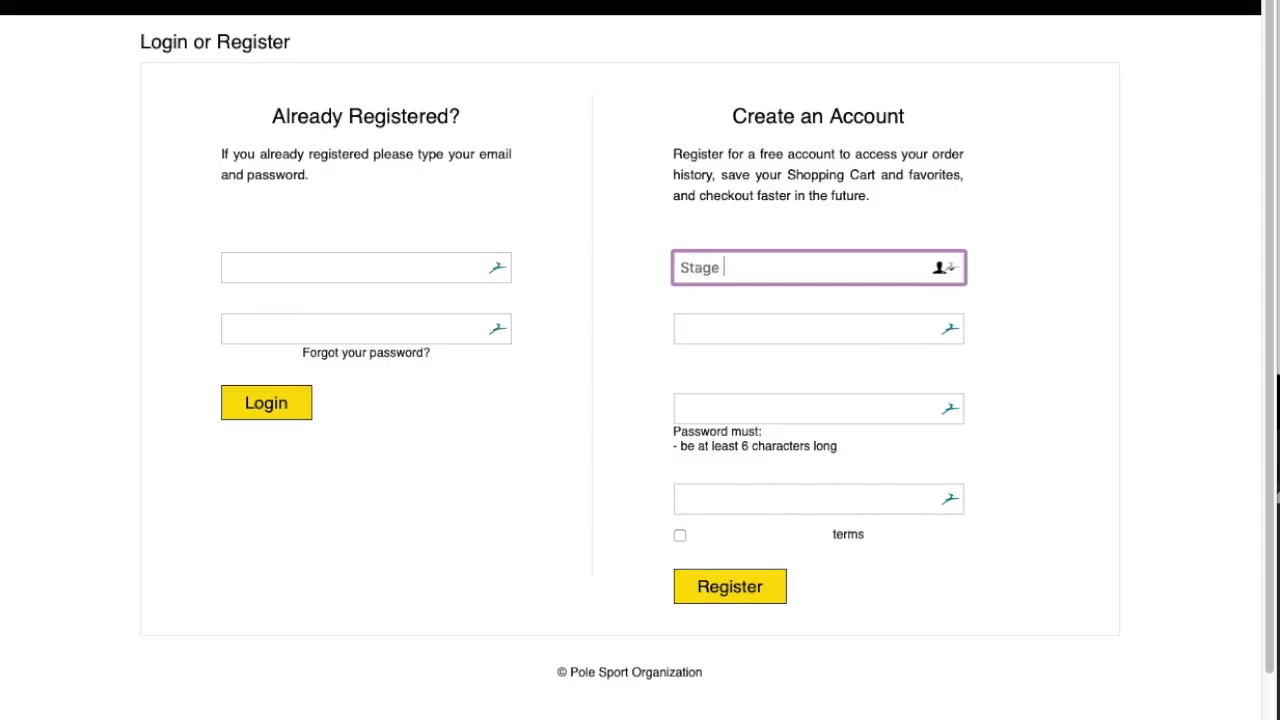
click(707, 322)
text(Email Address)
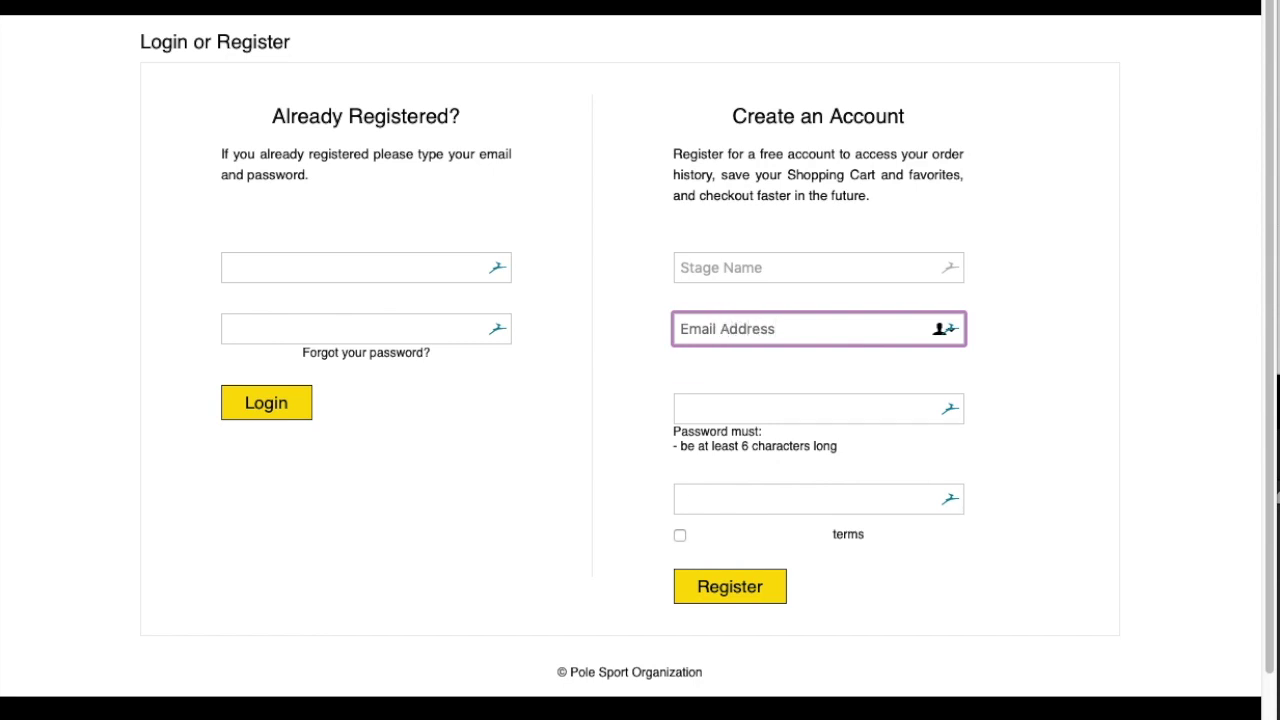
key(Tab)
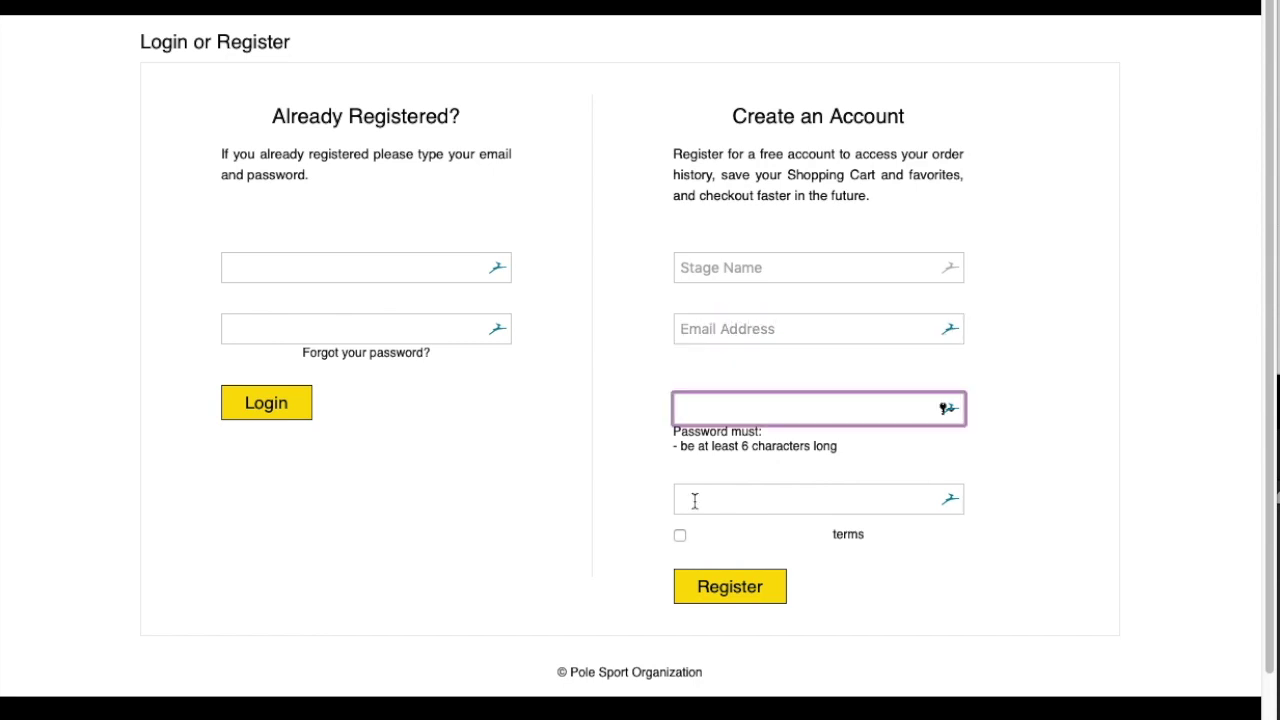
click(694, 501)
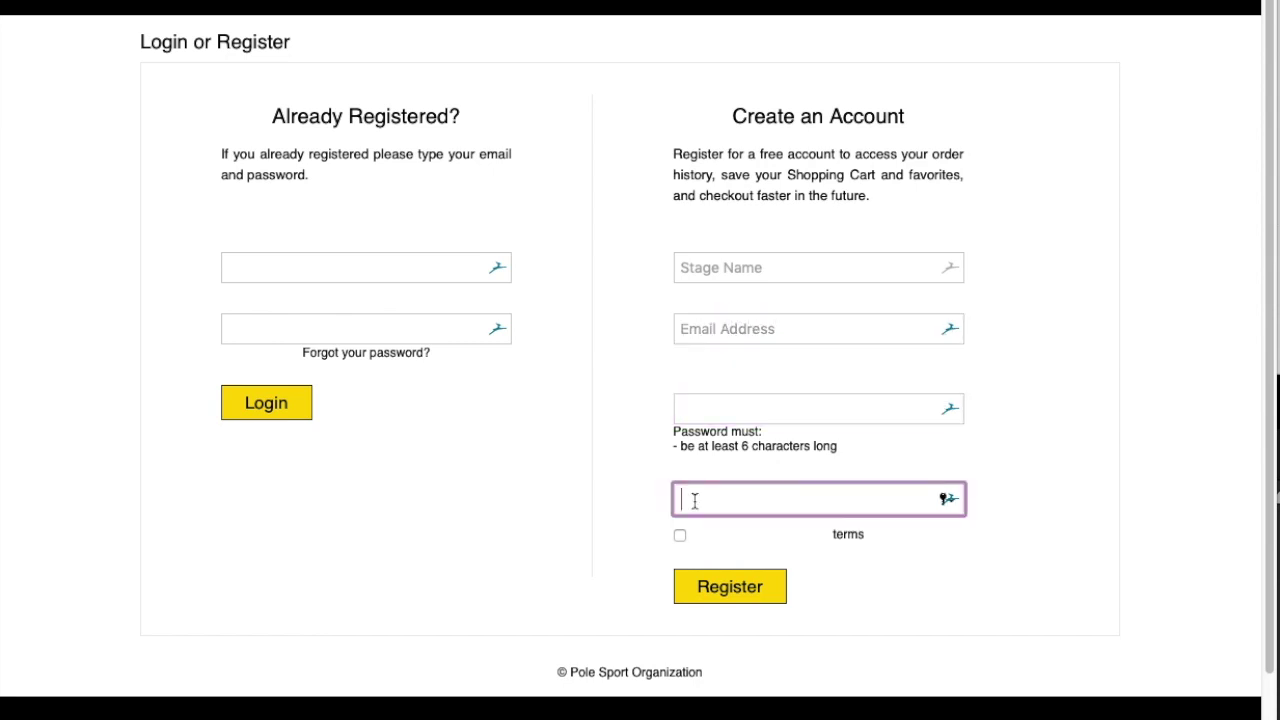
click(690, 408)
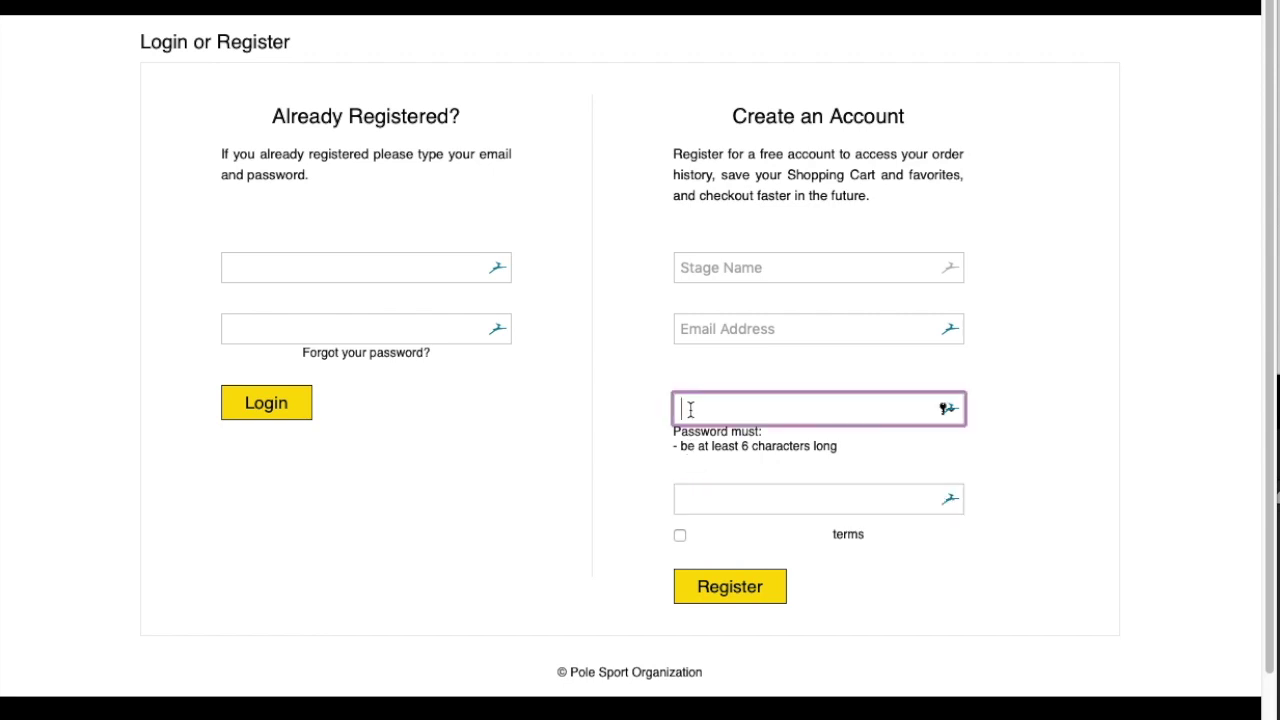
click(694, 497)
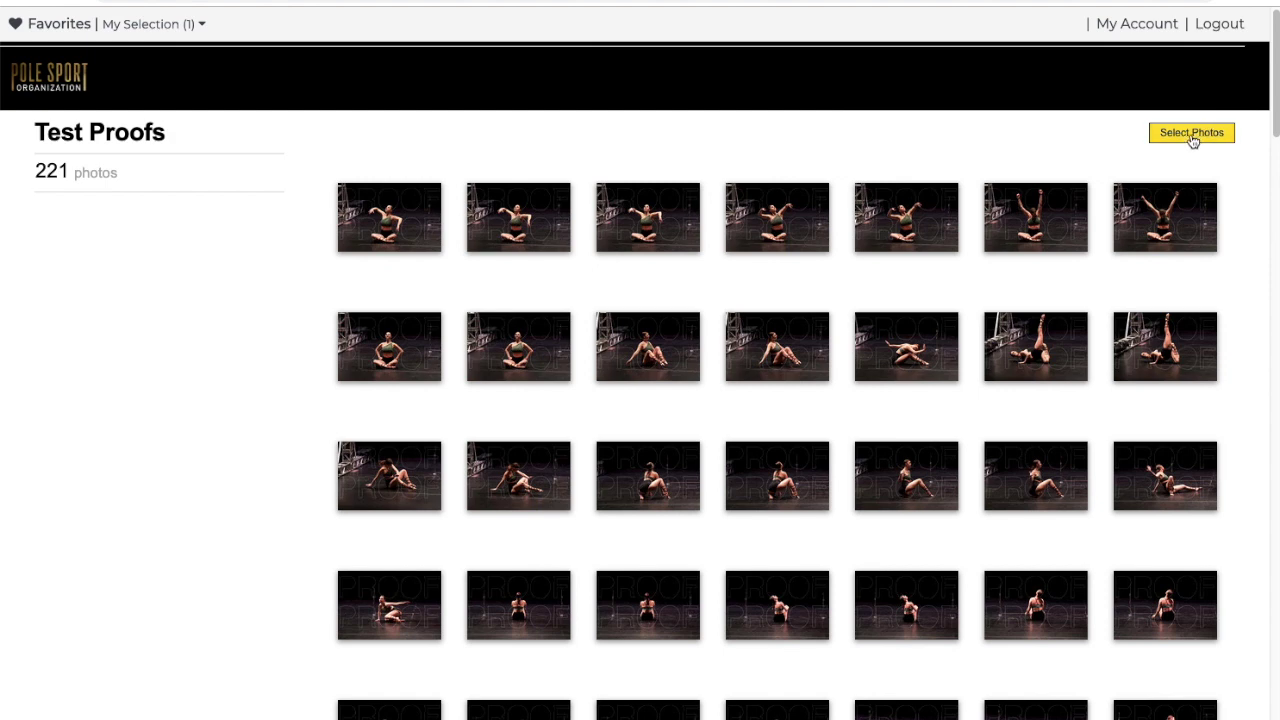
Select more proofs, including the second, tenth and twelfth photos, and add the enlarged photo of the raised-legs pose to favorites.
click(1191, 133)
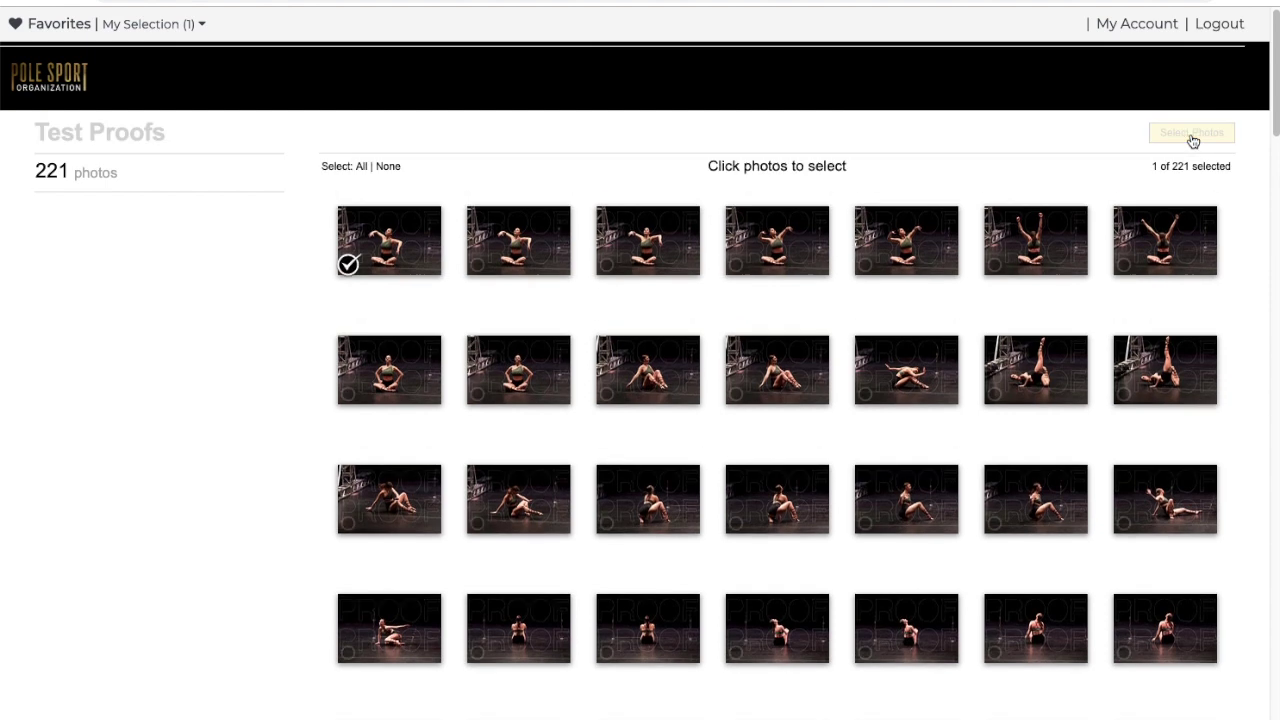
click(477, 270)
click(607, 398)
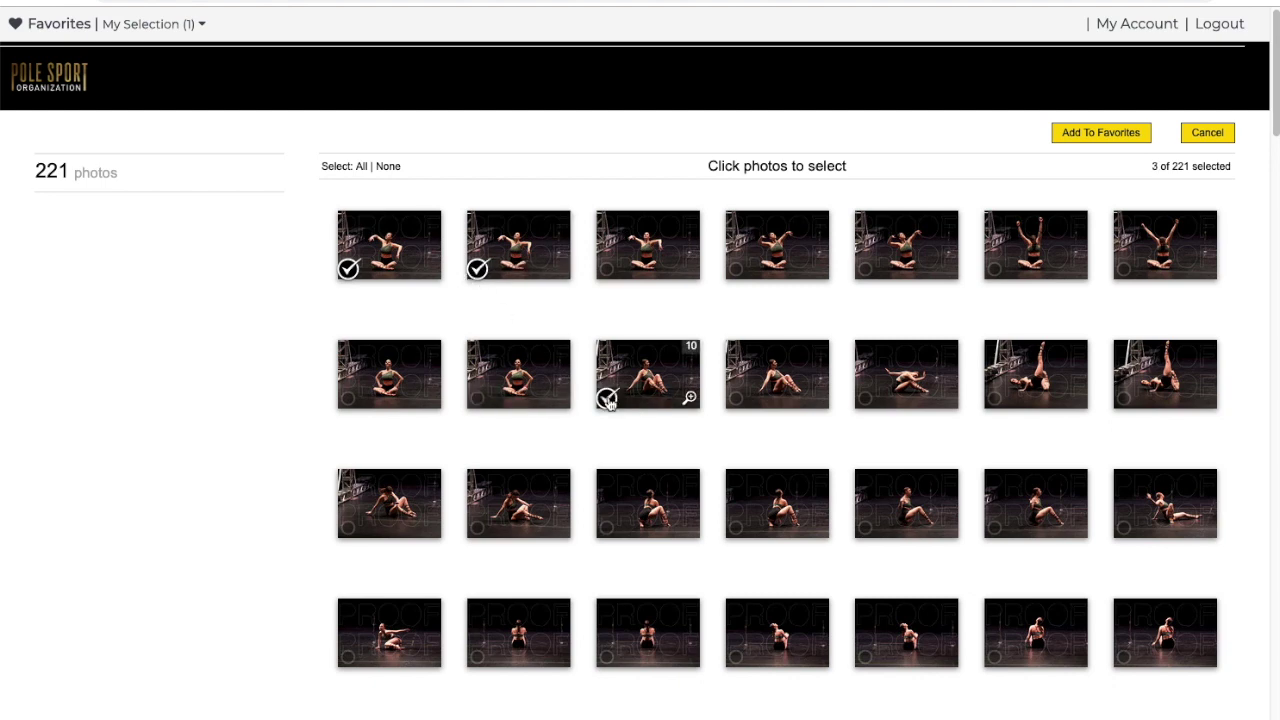
click(866, 399)
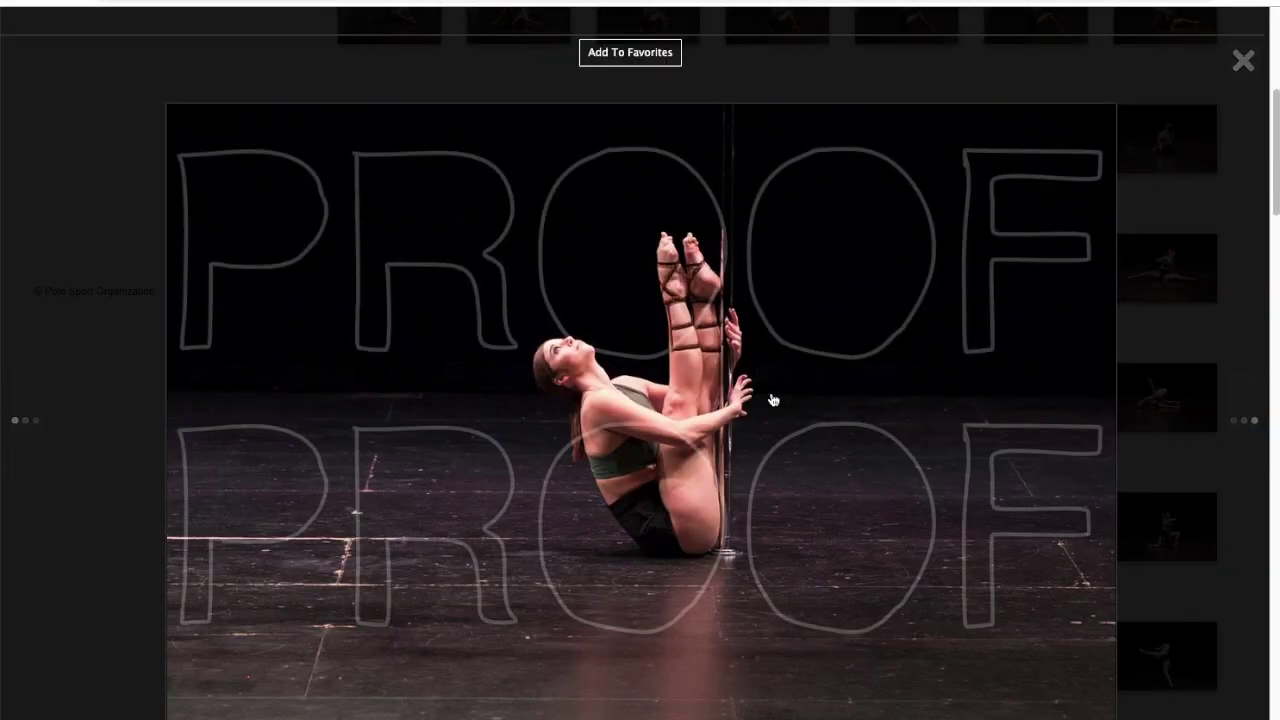
click(652, 55)
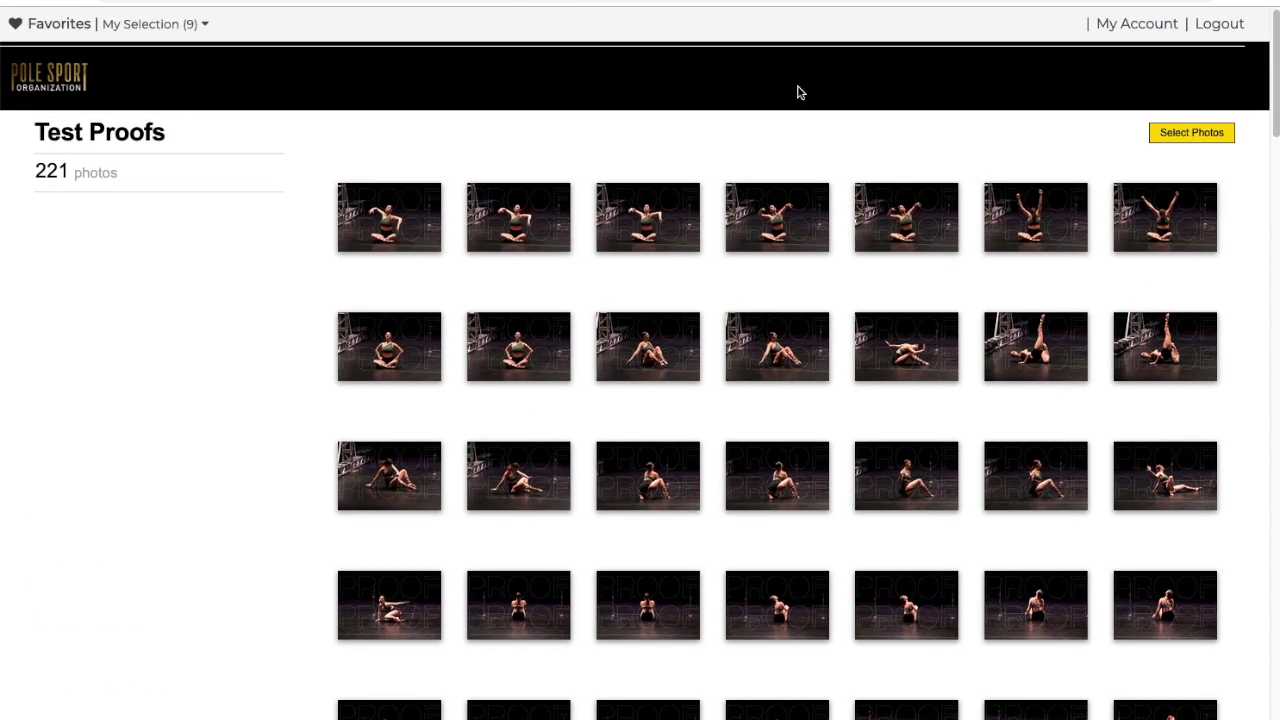
Open the My Selection favorites set and start sharing the favorites.
click(143, 28)
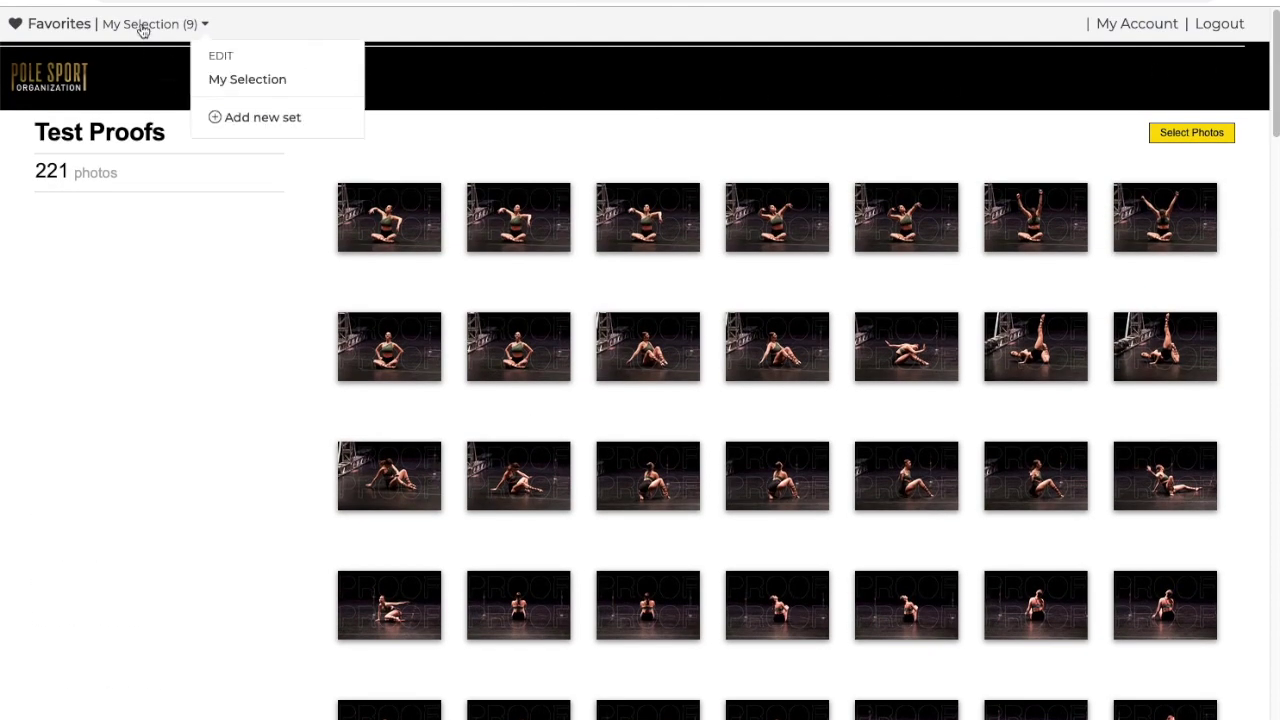
click(143, 28)
mouse_move(225, 258)
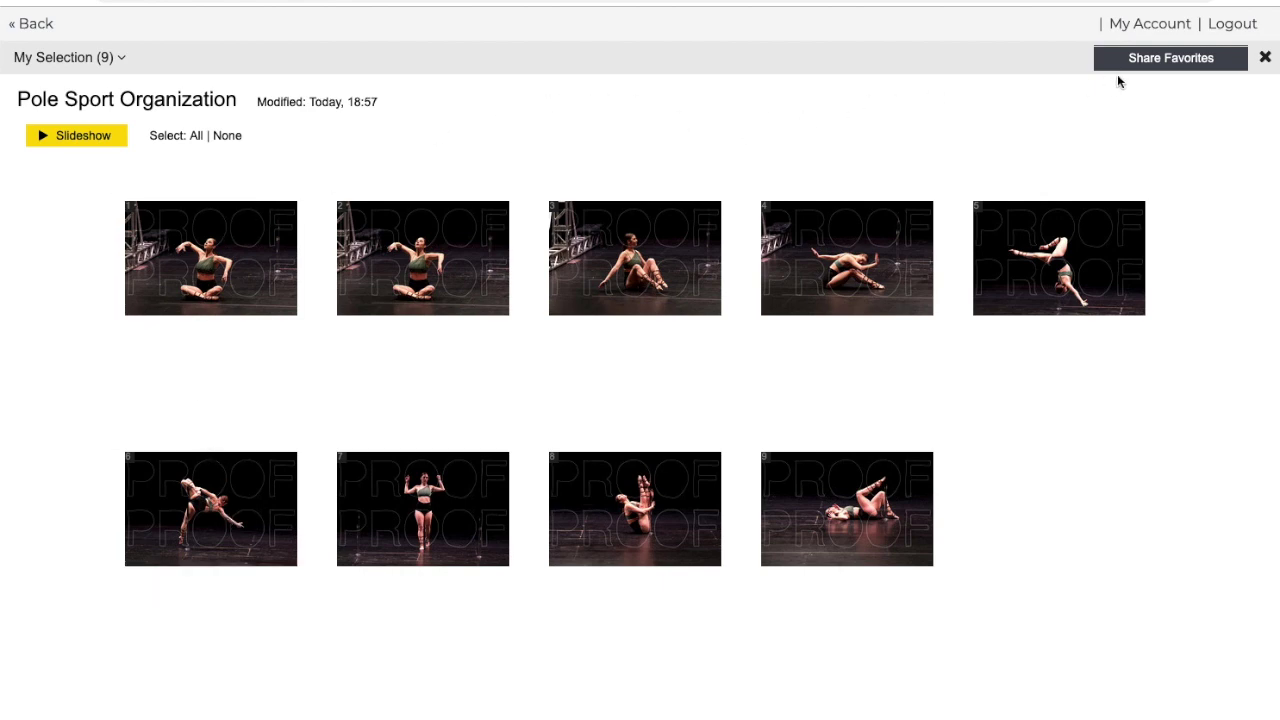
click(1185, 62)
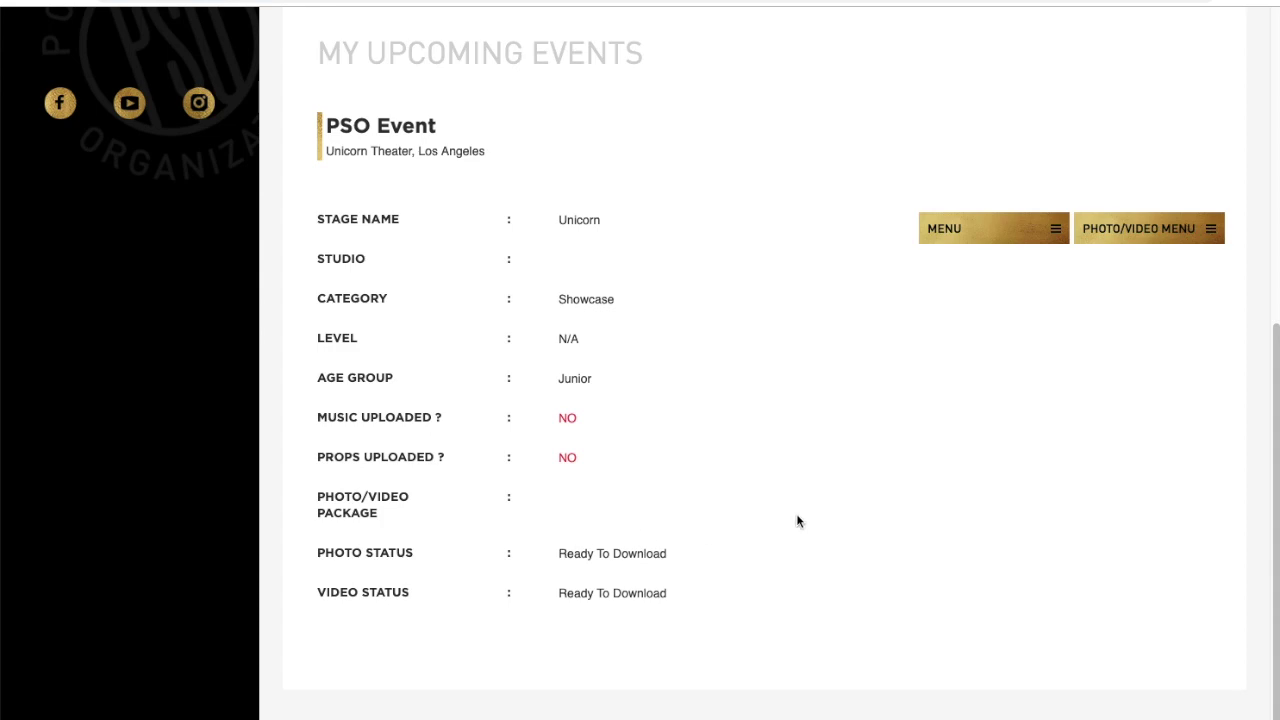
Open the event's edited photos gallery from the dashboard and download the first photo on its own.
click(1127, 230)
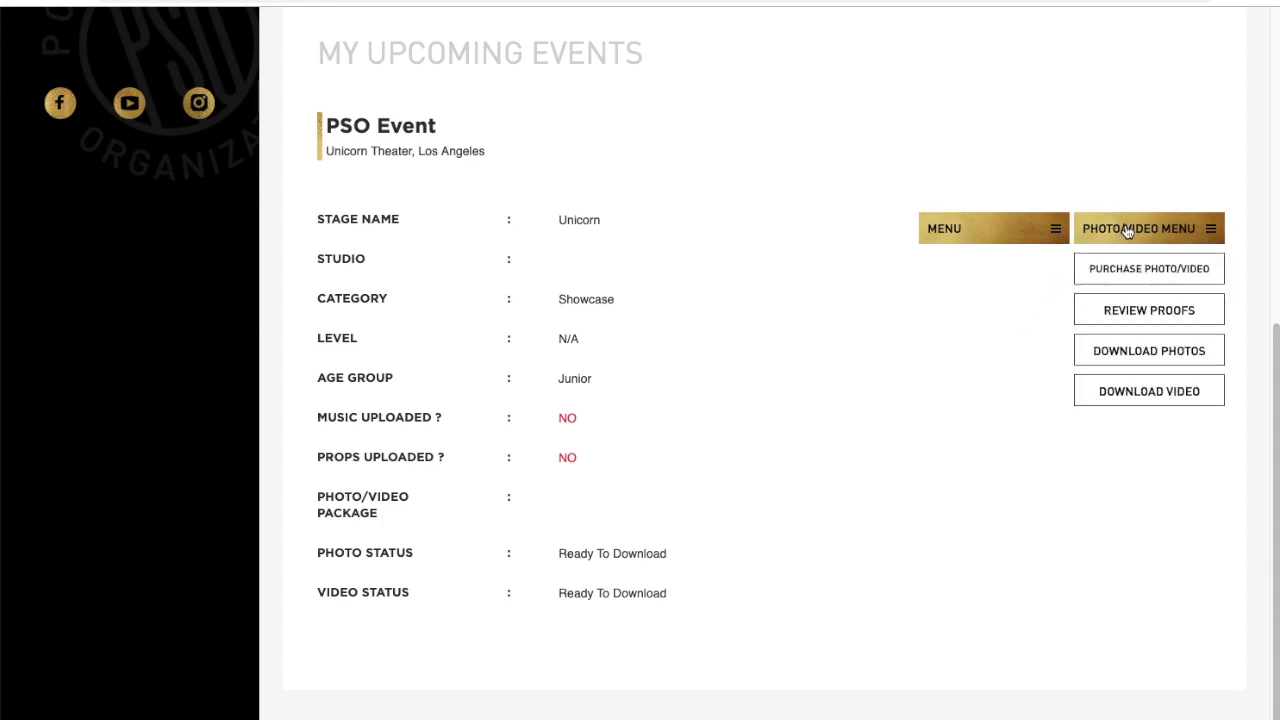
click(1131, 266)
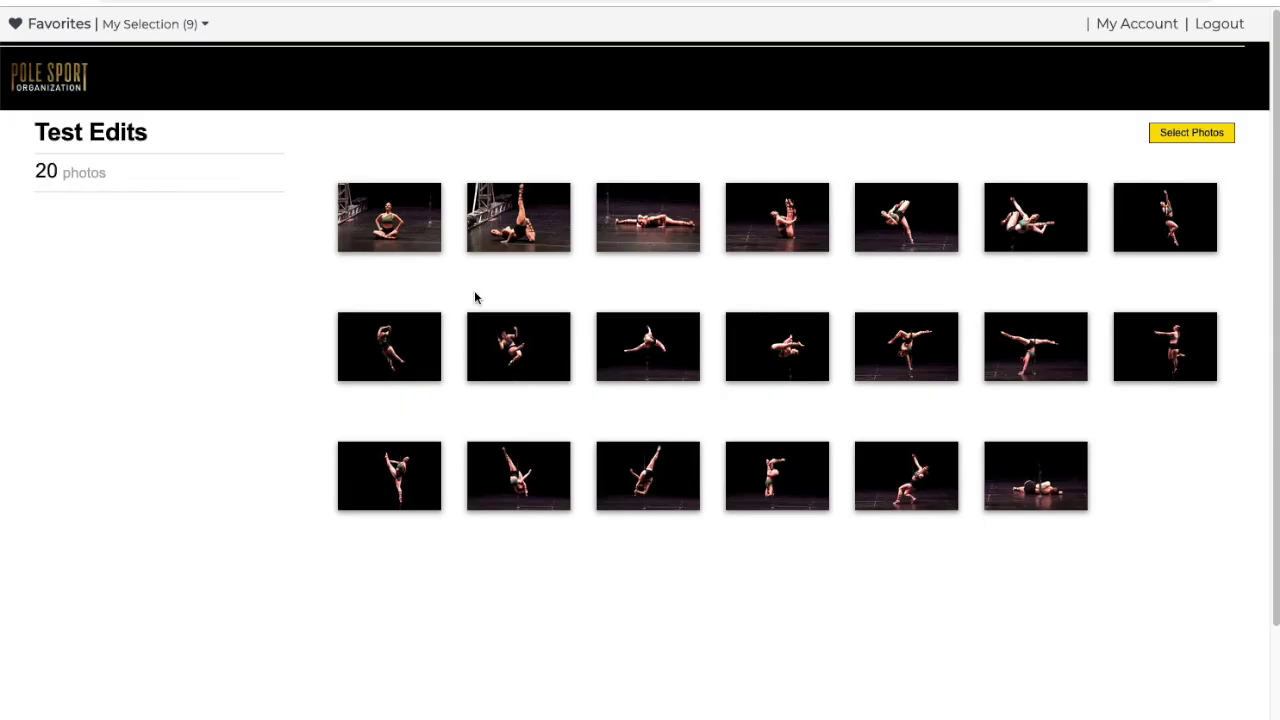
click(381, 222)
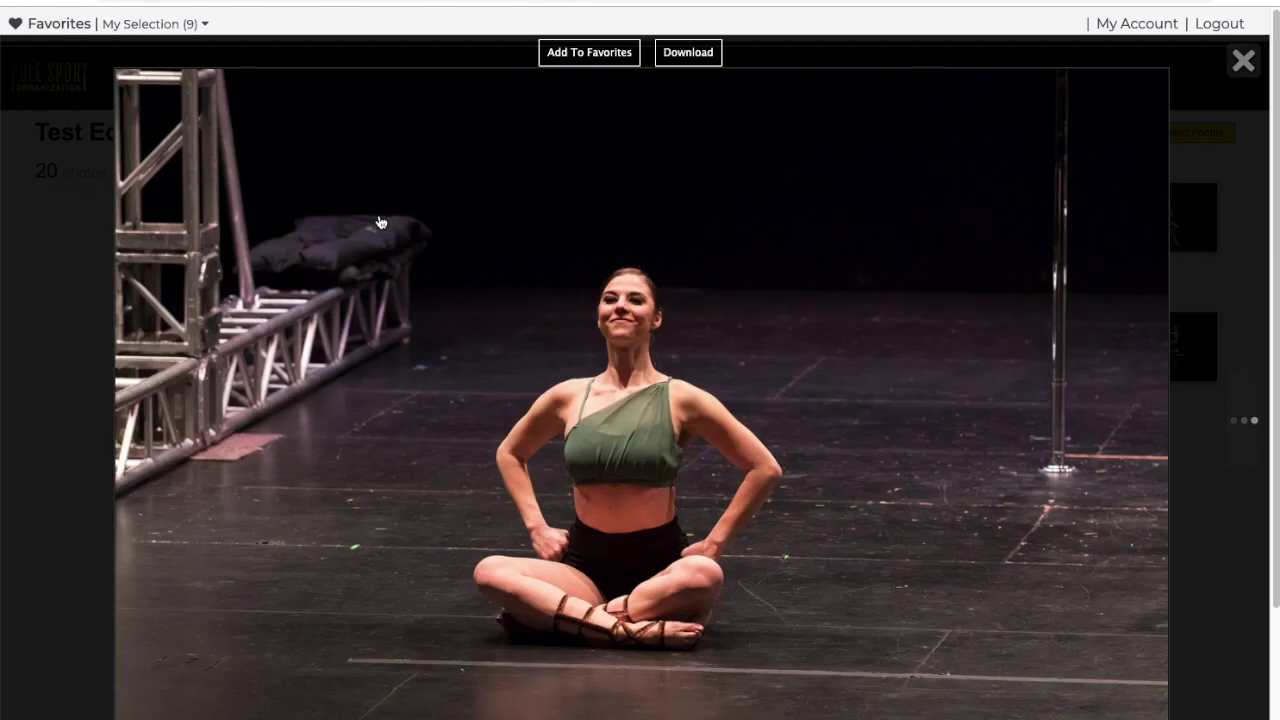
click(689, 53)
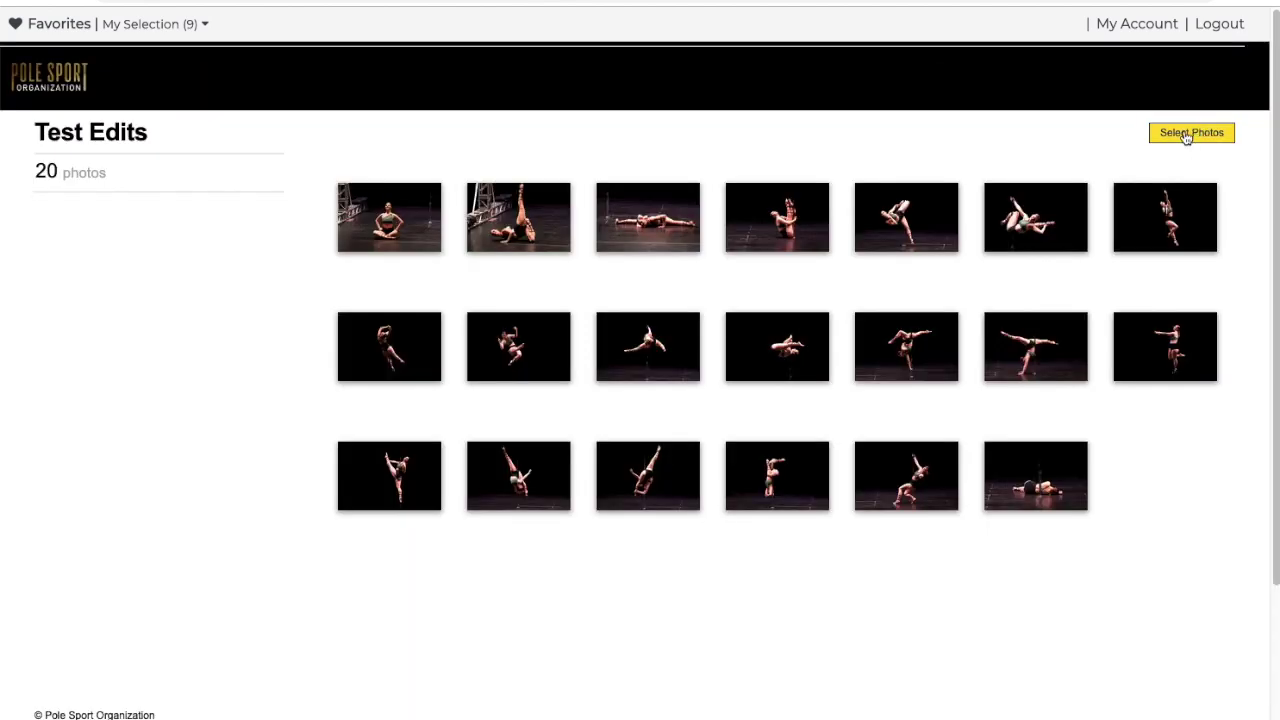
Select the first seven edited photos plus the twelfth, thirteenth and fourteenth, and download them together.
click(1186, 131)
click(350, 271)
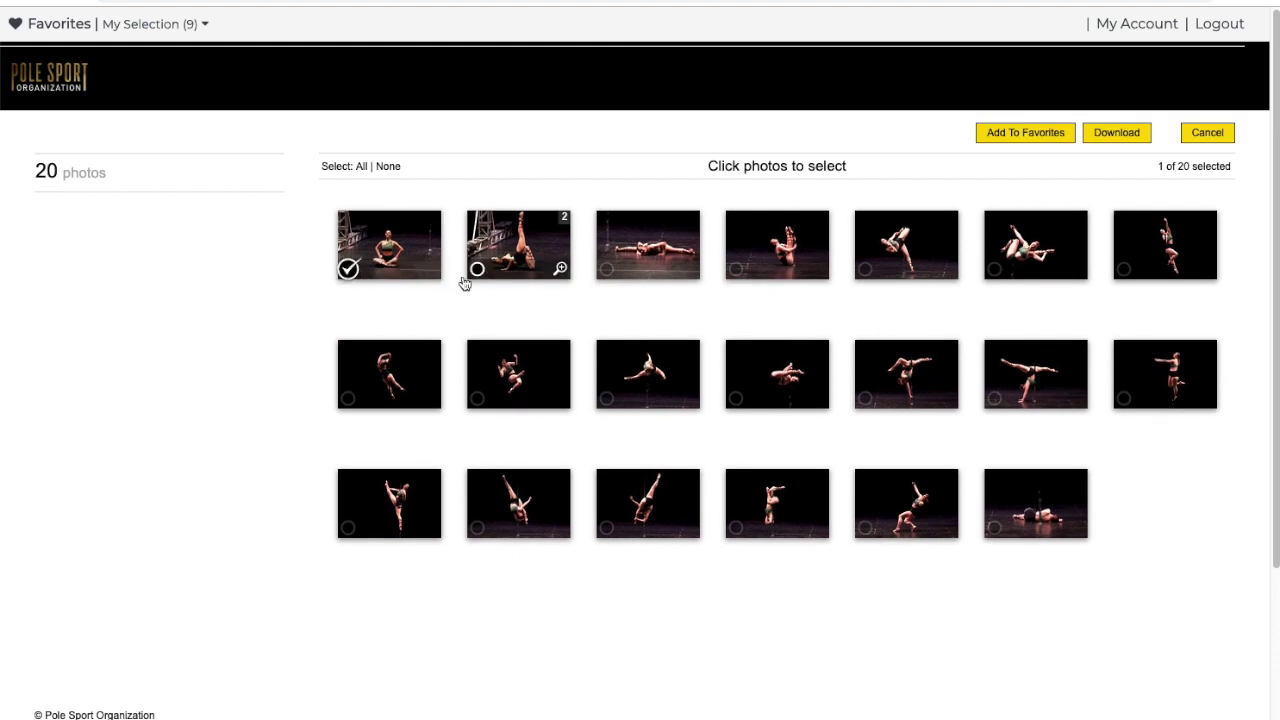
click(477, 272)
click(606, 270)
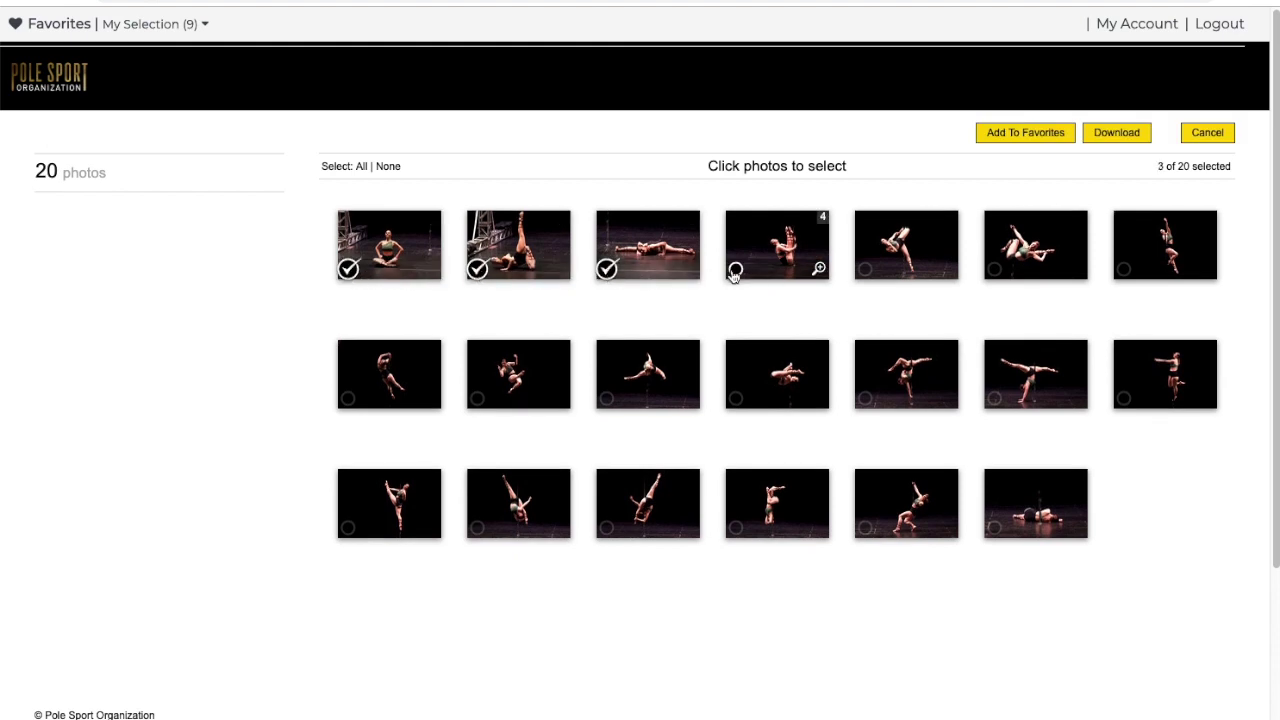
click(736, 270)
click(865, 270)
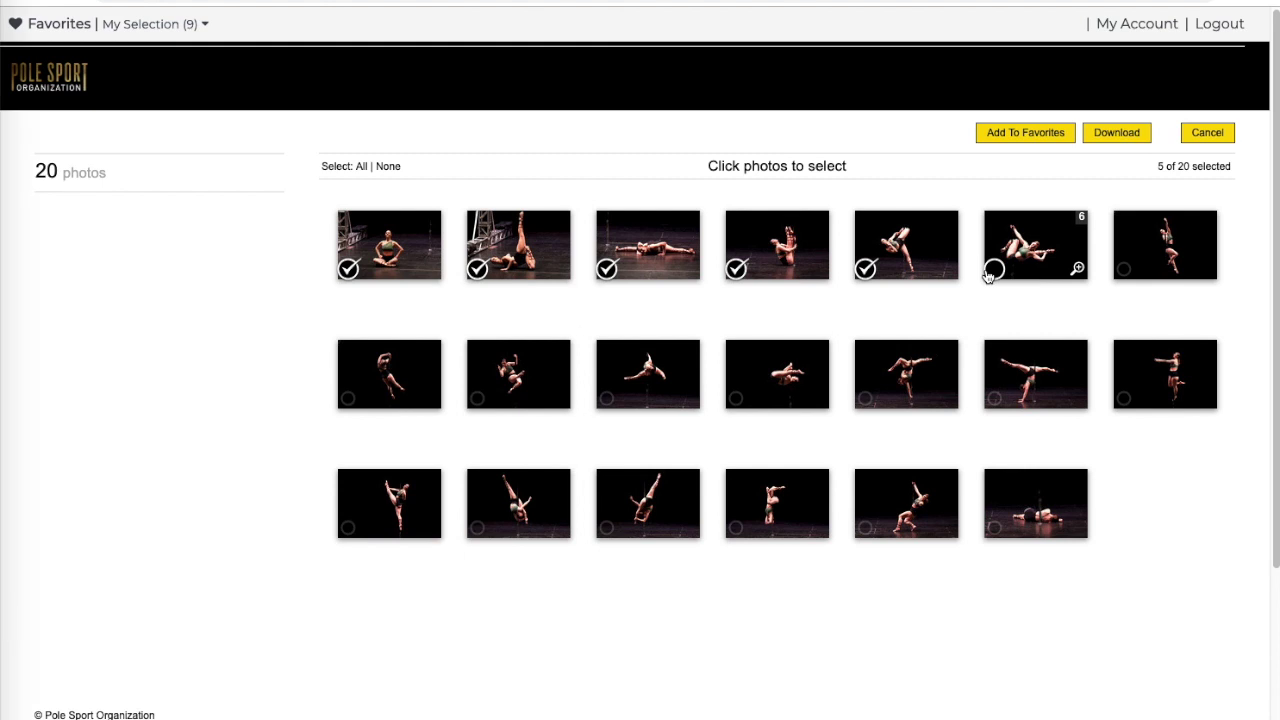
click(994, 270)
click(1124, 270)
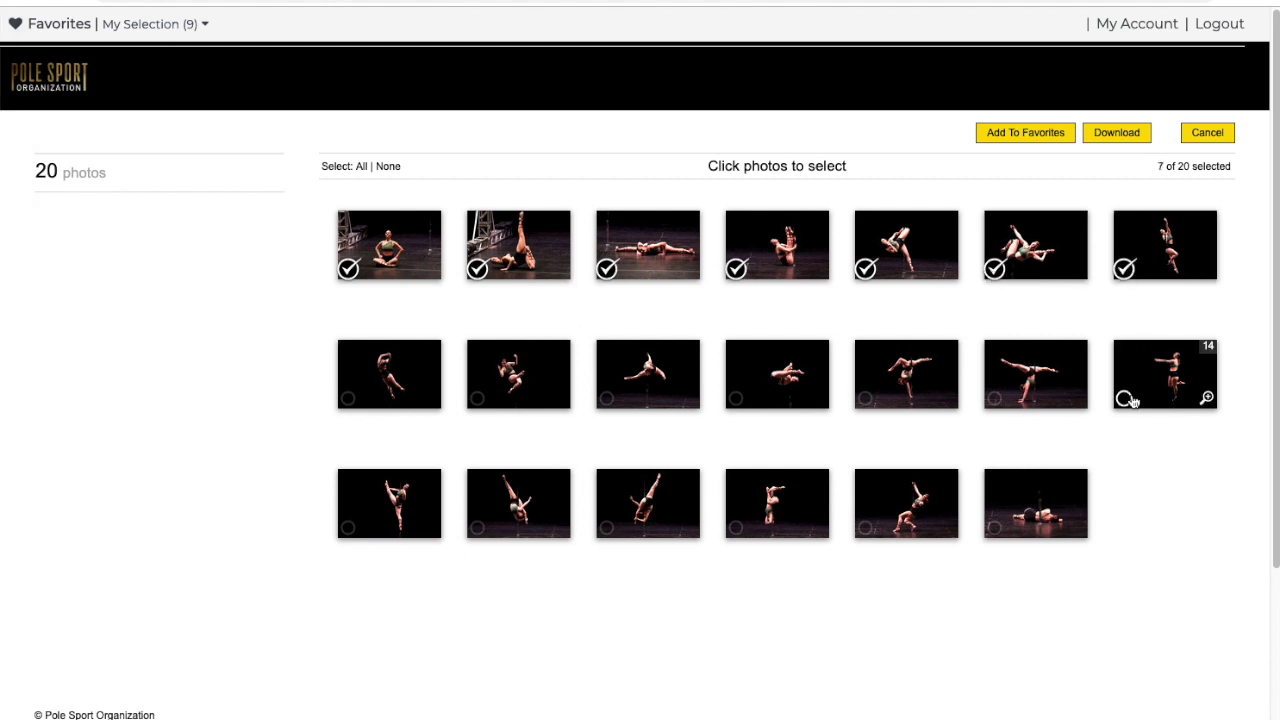
click(1124, 398)
click(995, 398)
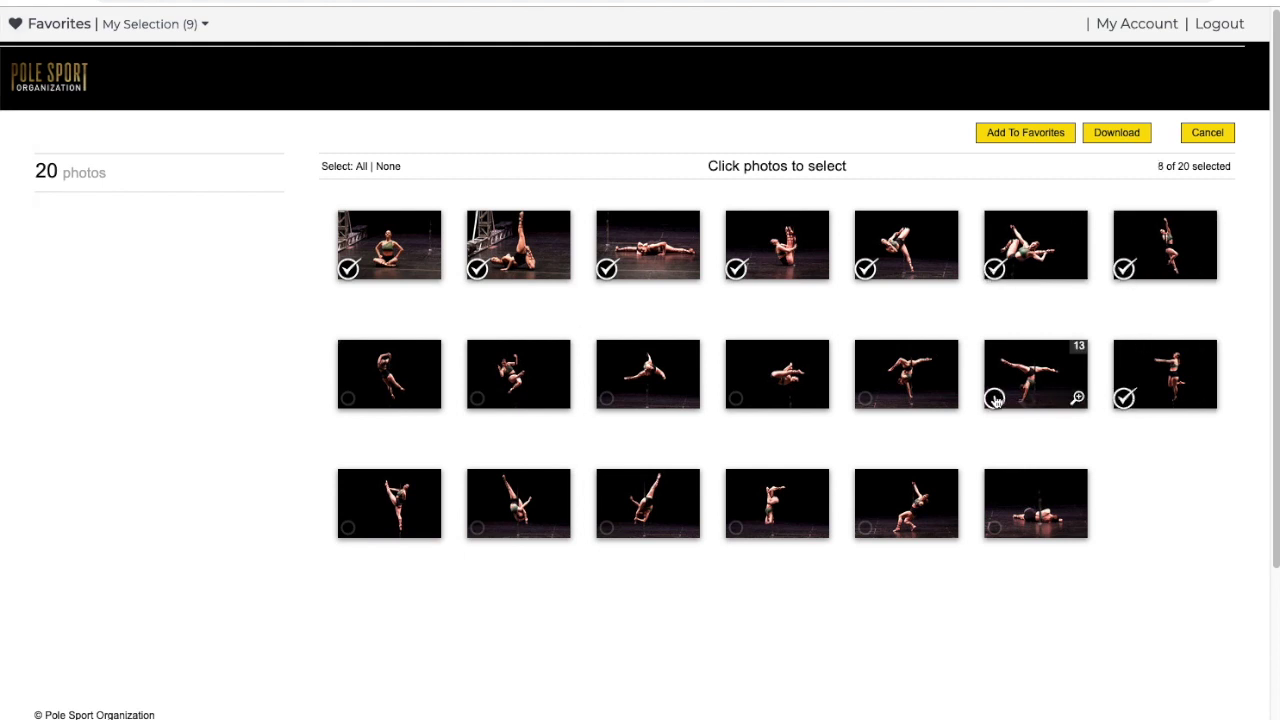
click(865, 398)
click(1117, 134)
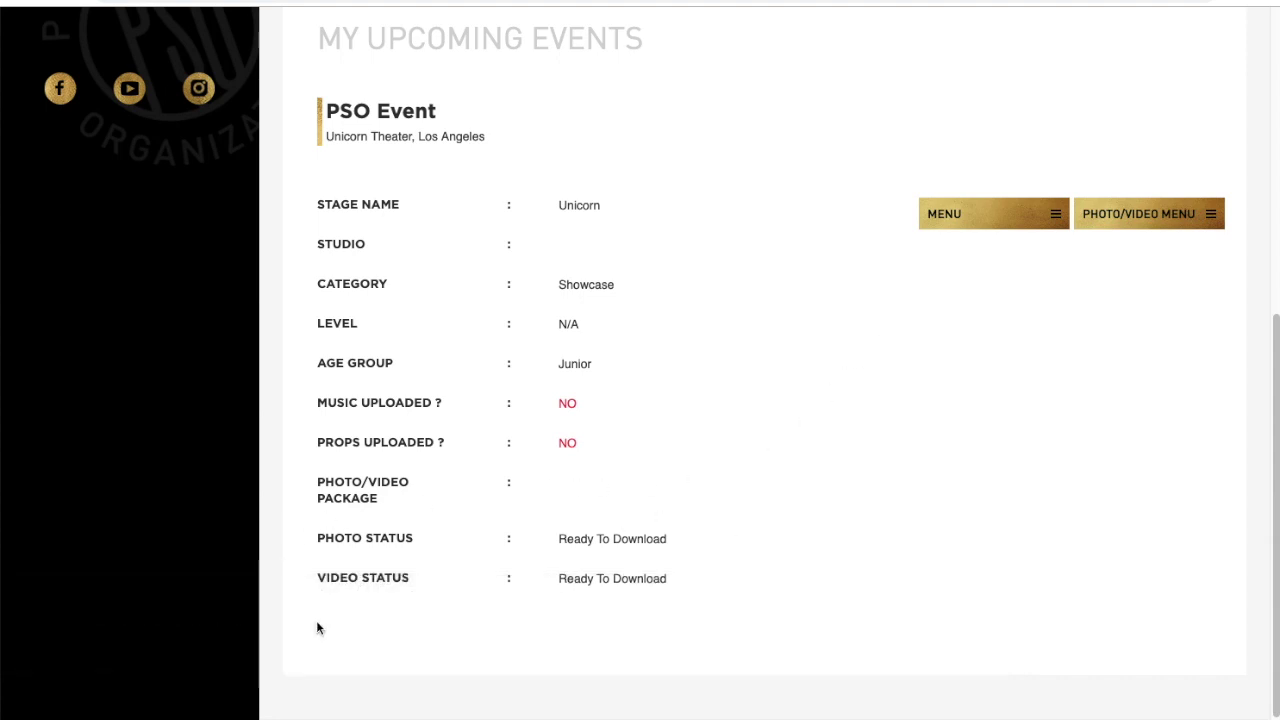
Check the event's video status, open its video gallery and download the video.
drag(530, 524, 548, 585)
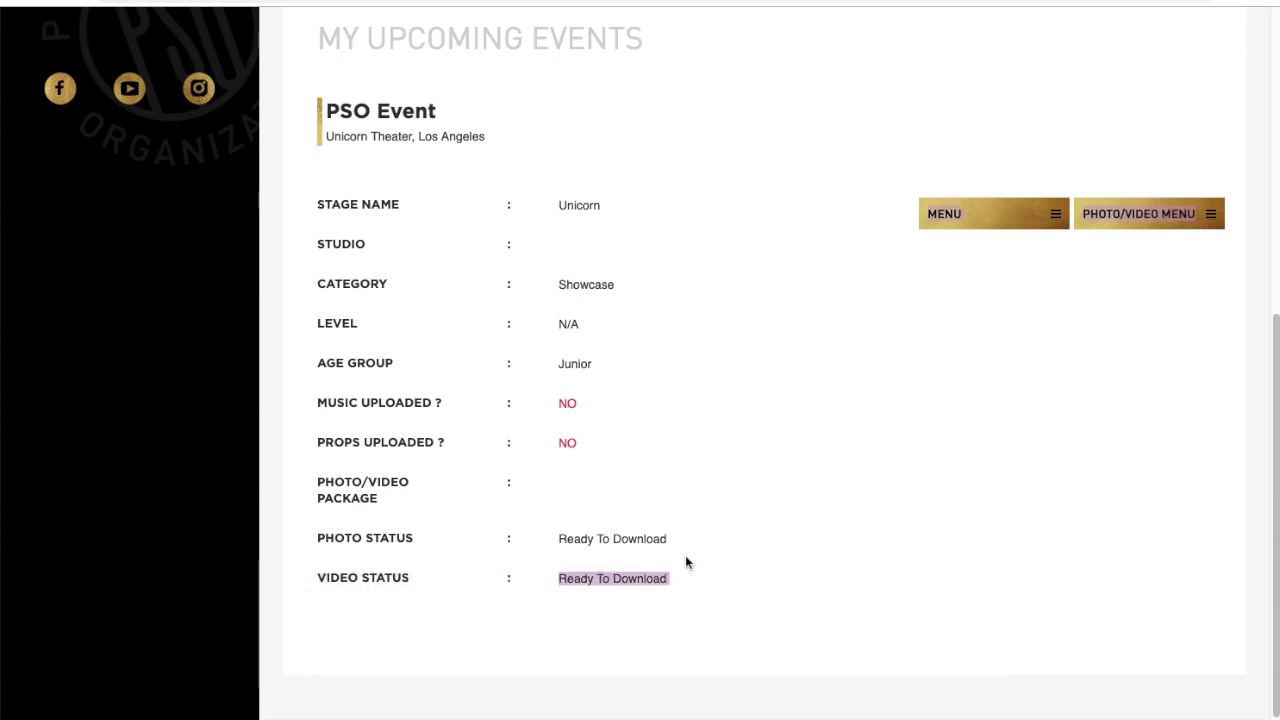
click(1141, 226)
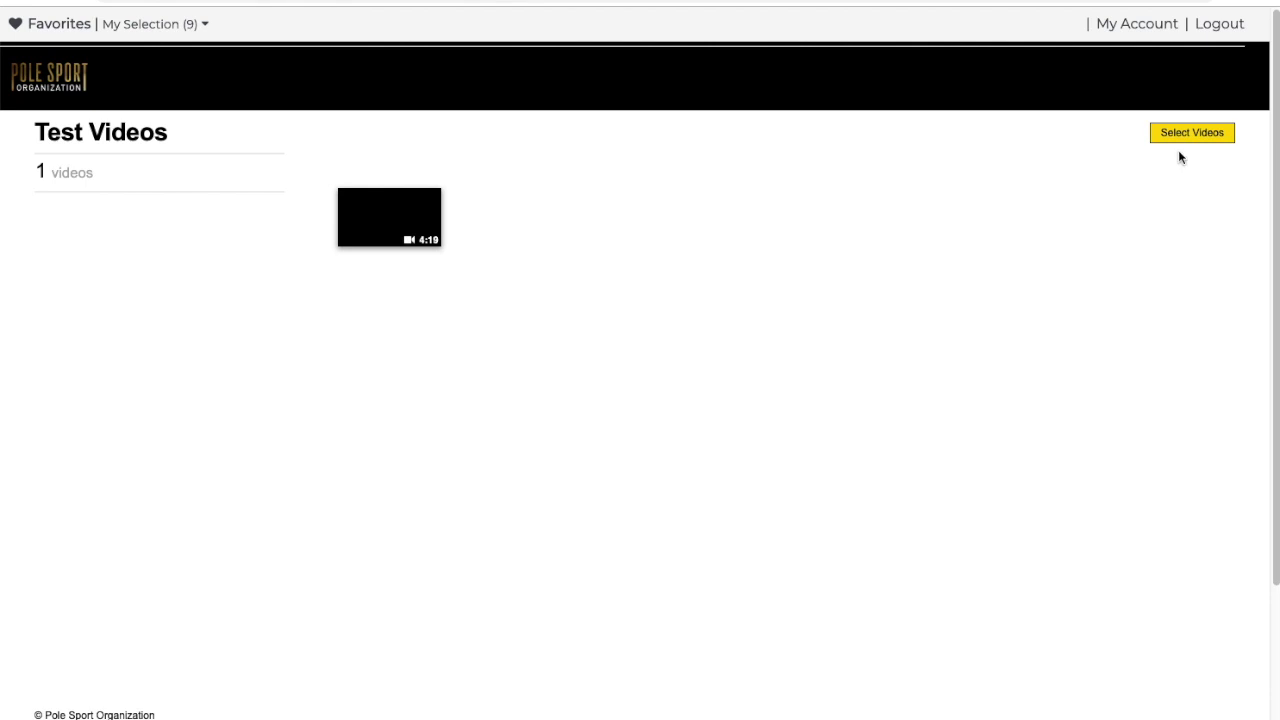
click(1192, 135)
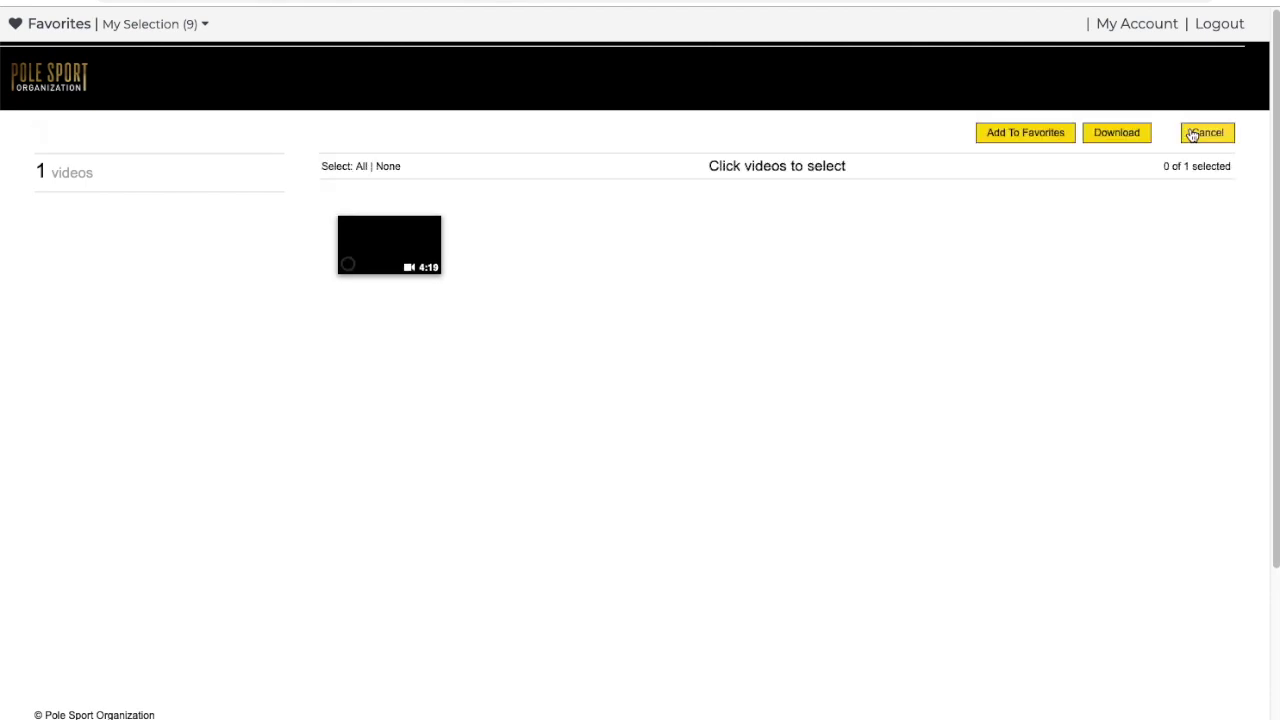
click(1117, 133)
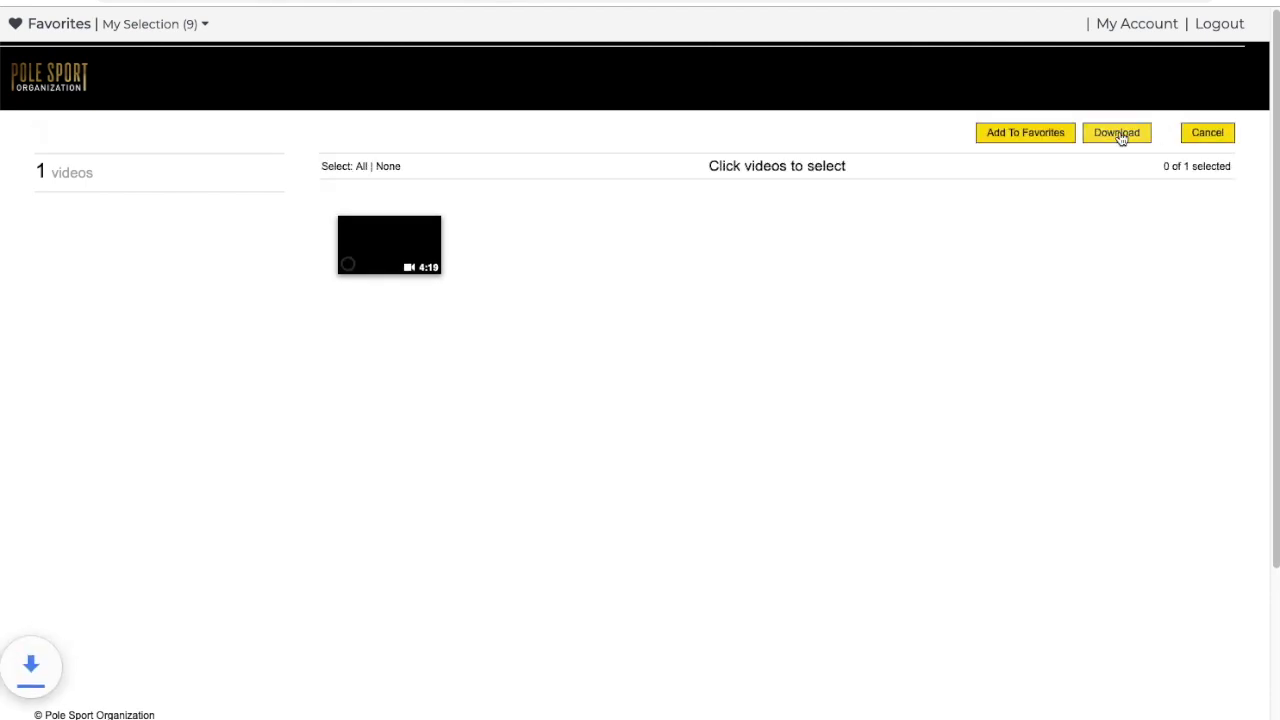